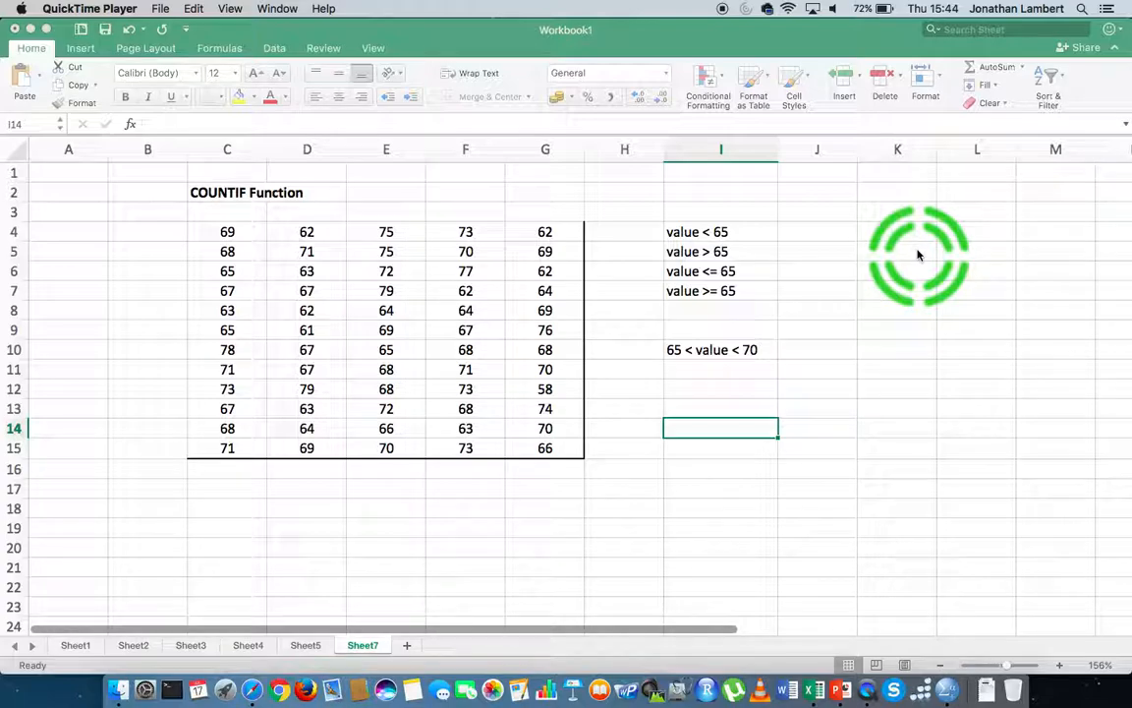
- Examine the number table in C4:G15 and the criteria labels listed in column I
left_click(222, 235)
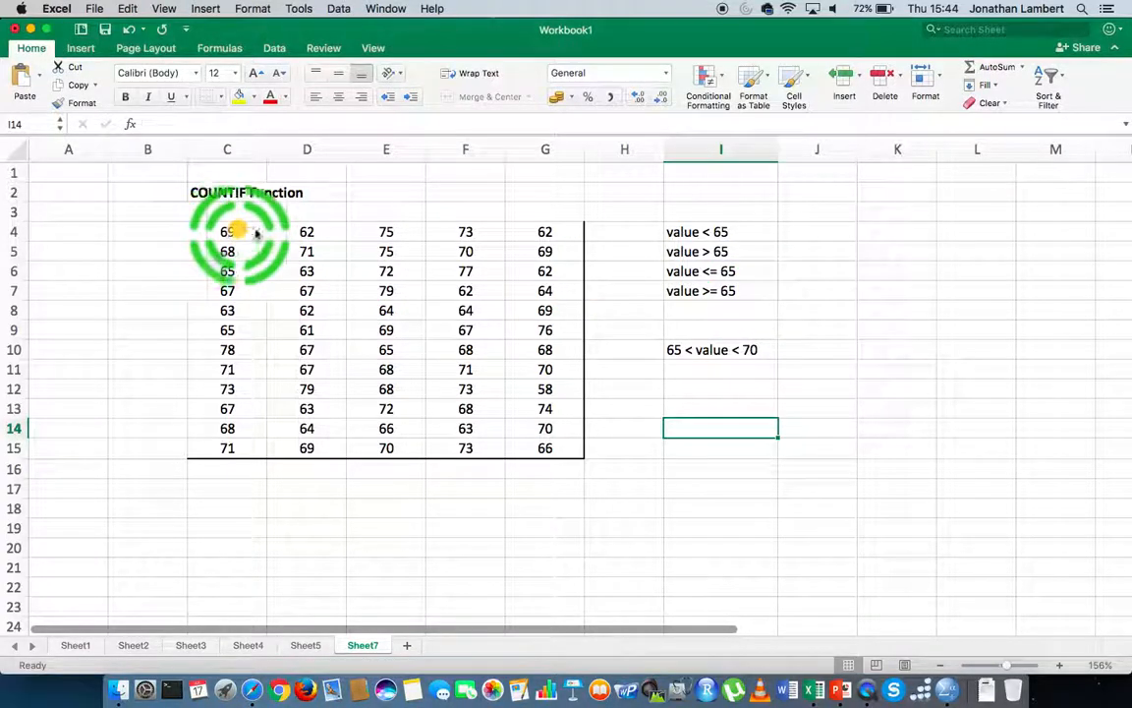
left_click_drag(222, 236, 534, 454)
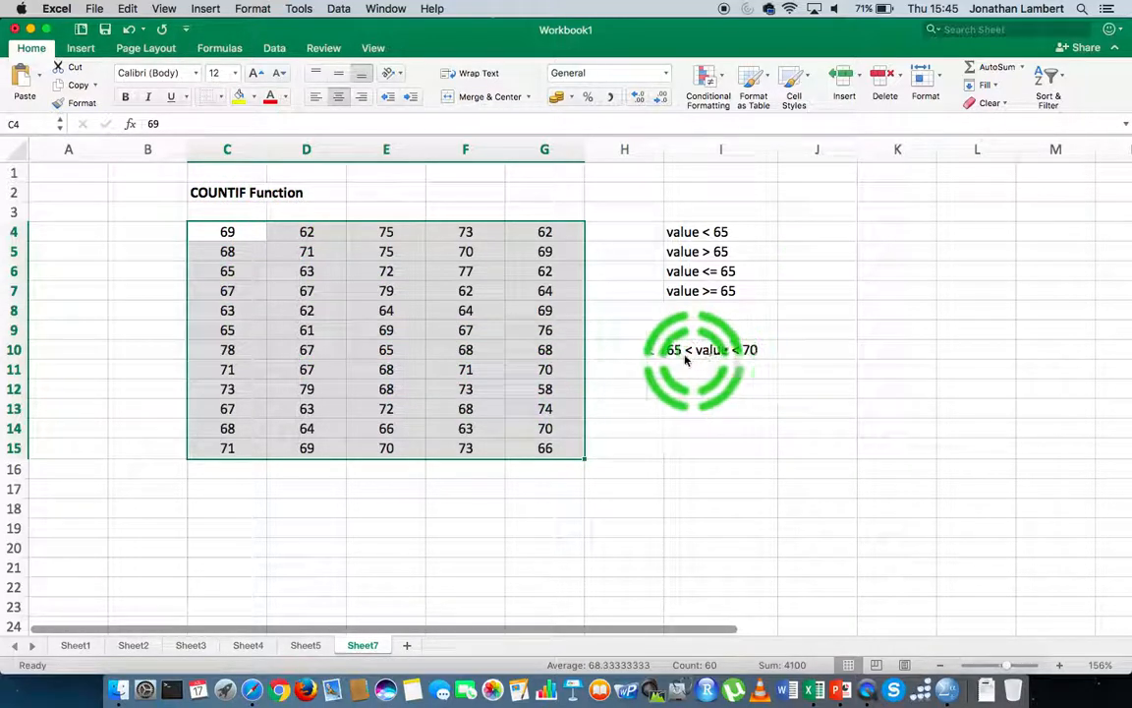
left_click(751, 350)
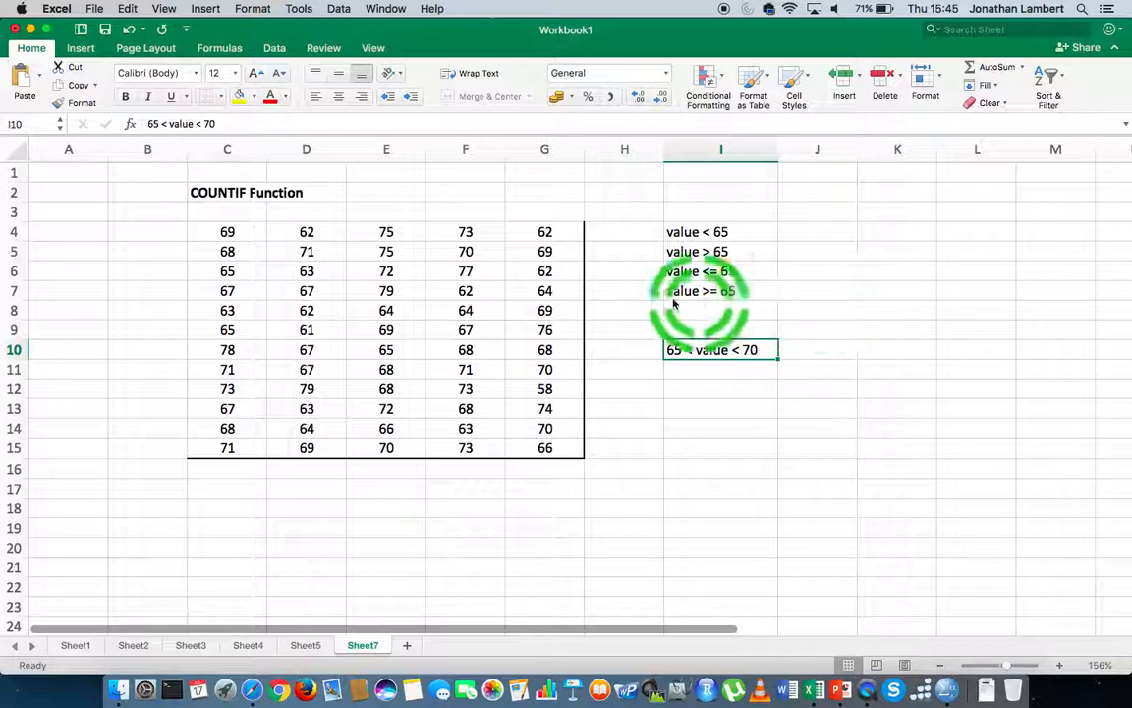
left_click(823, 230)
left_click_drag(226, 236, 525, 448)
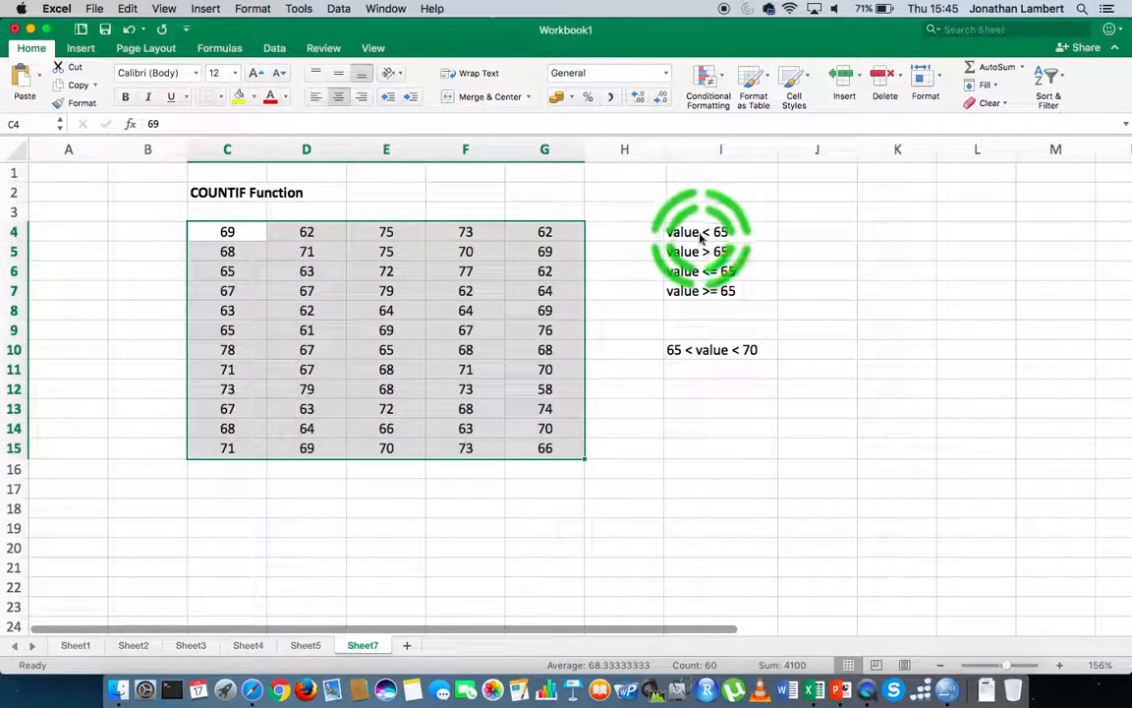
- Enter =COUNTIF(C4:G15, "< 65") in J4 to count values below 65
left_click(817, 231)
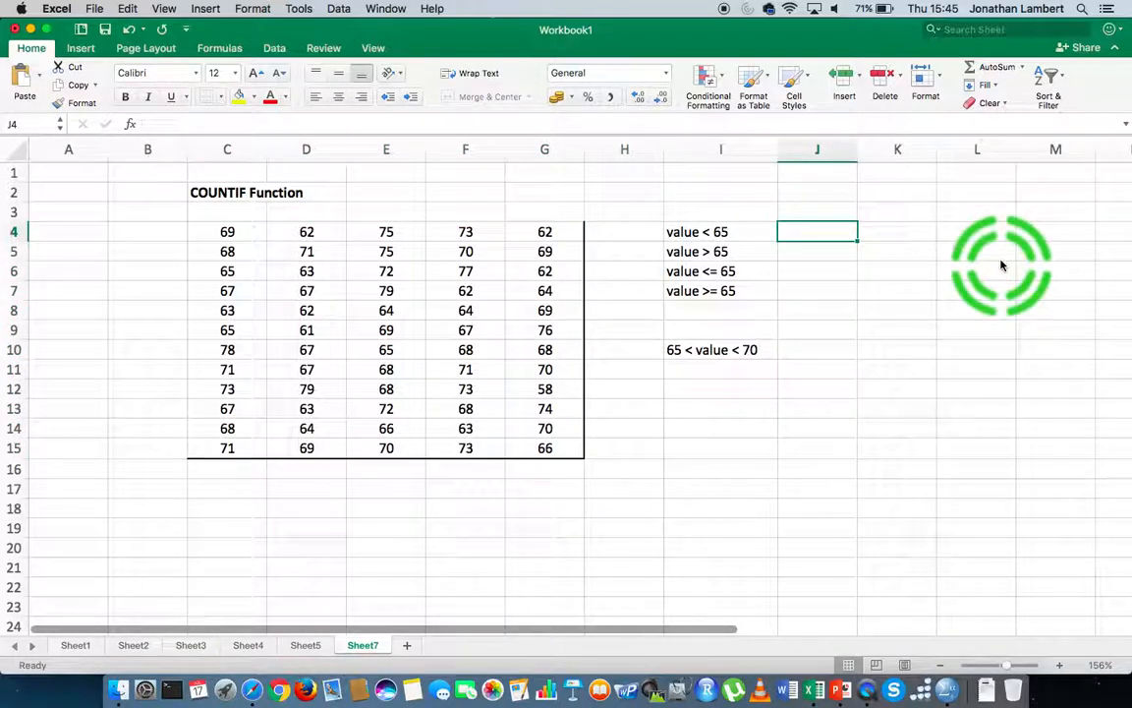
type("=")
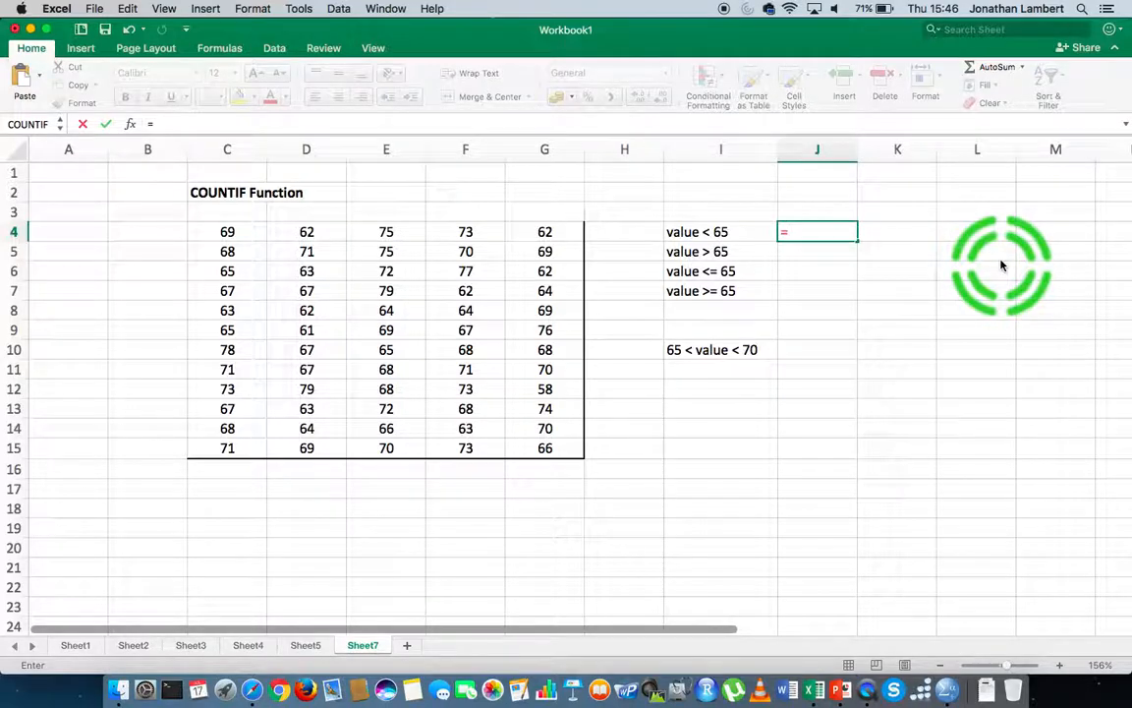
type("COUNTIF")
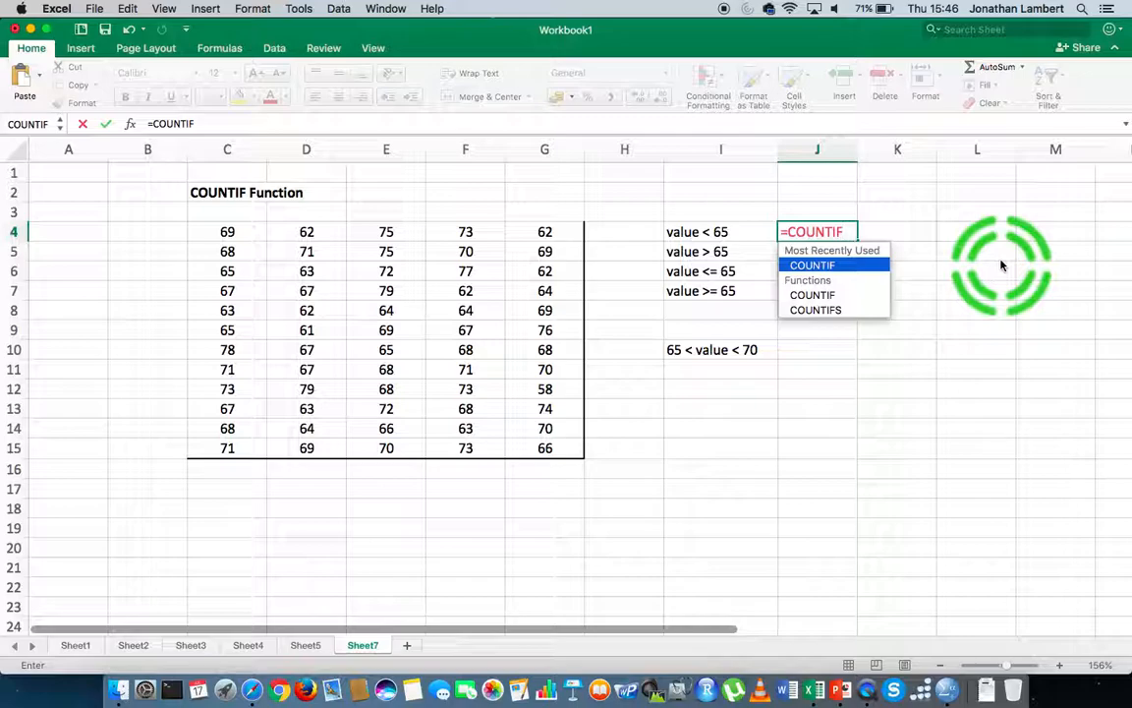
type("(")
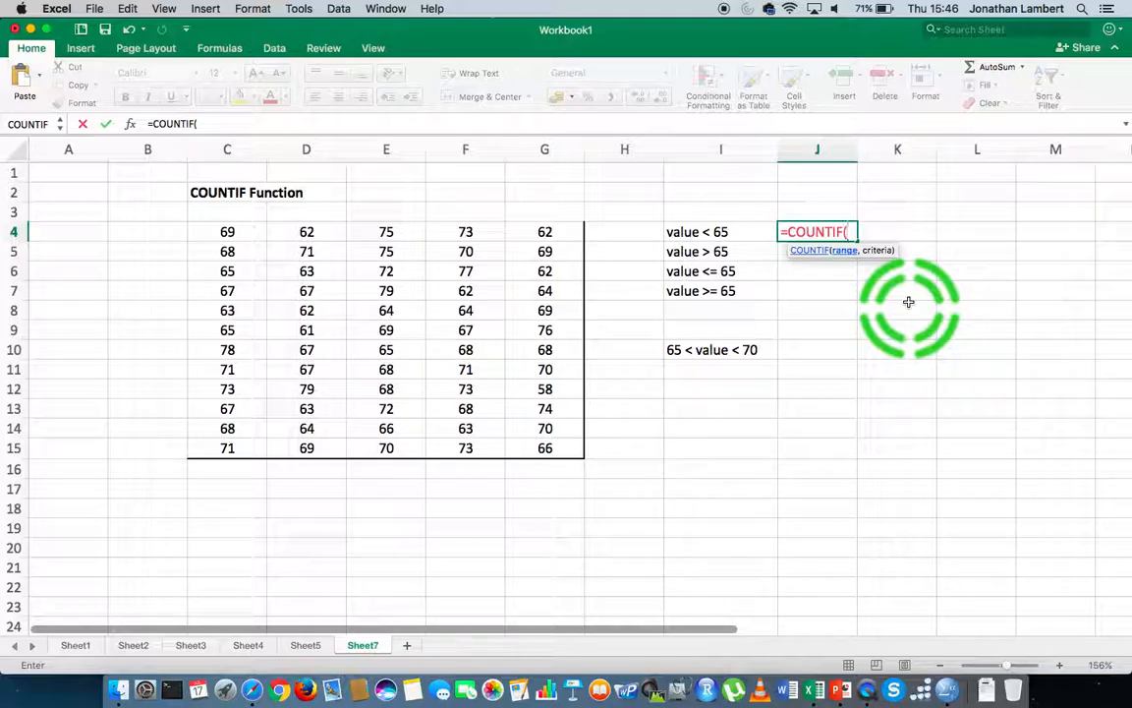
left_click(242, 232)
left_click_drag(241, 232, 531, 448)
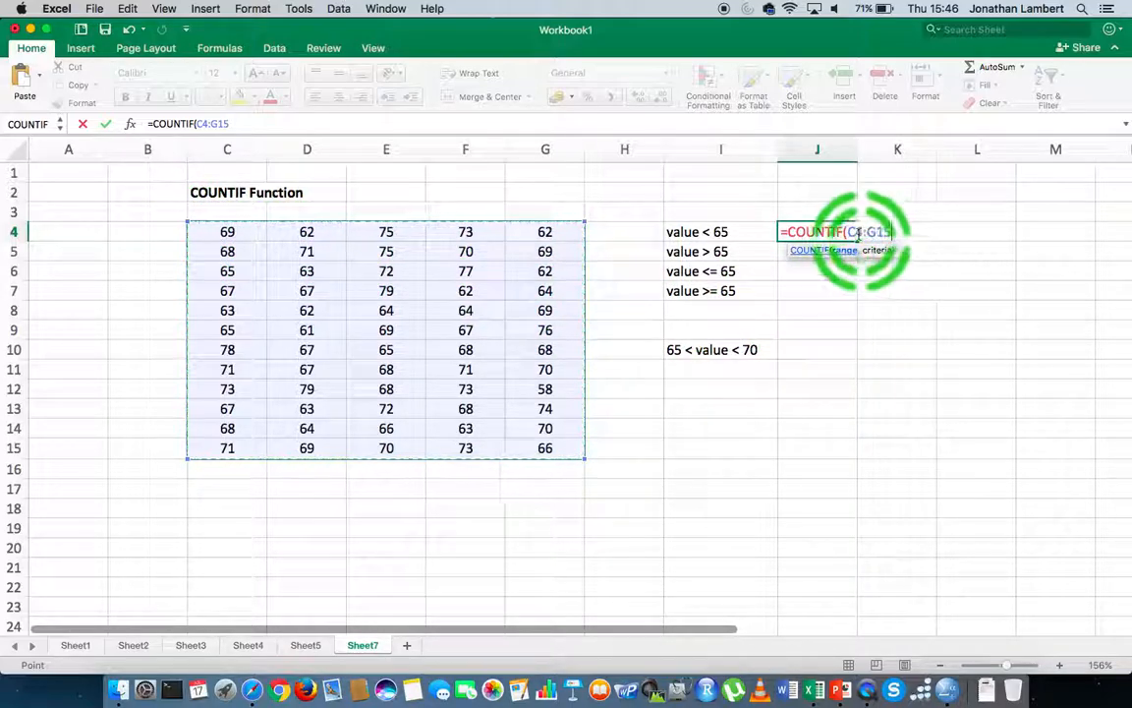
type(",")
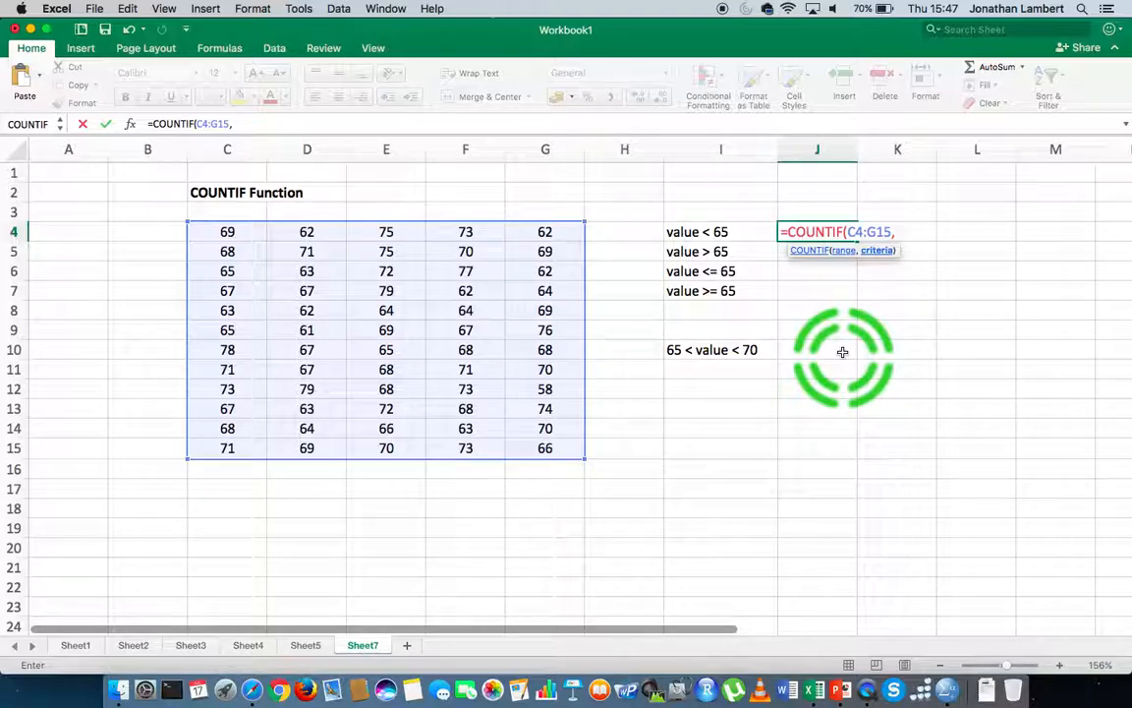
type("\"< 65")
type(")")
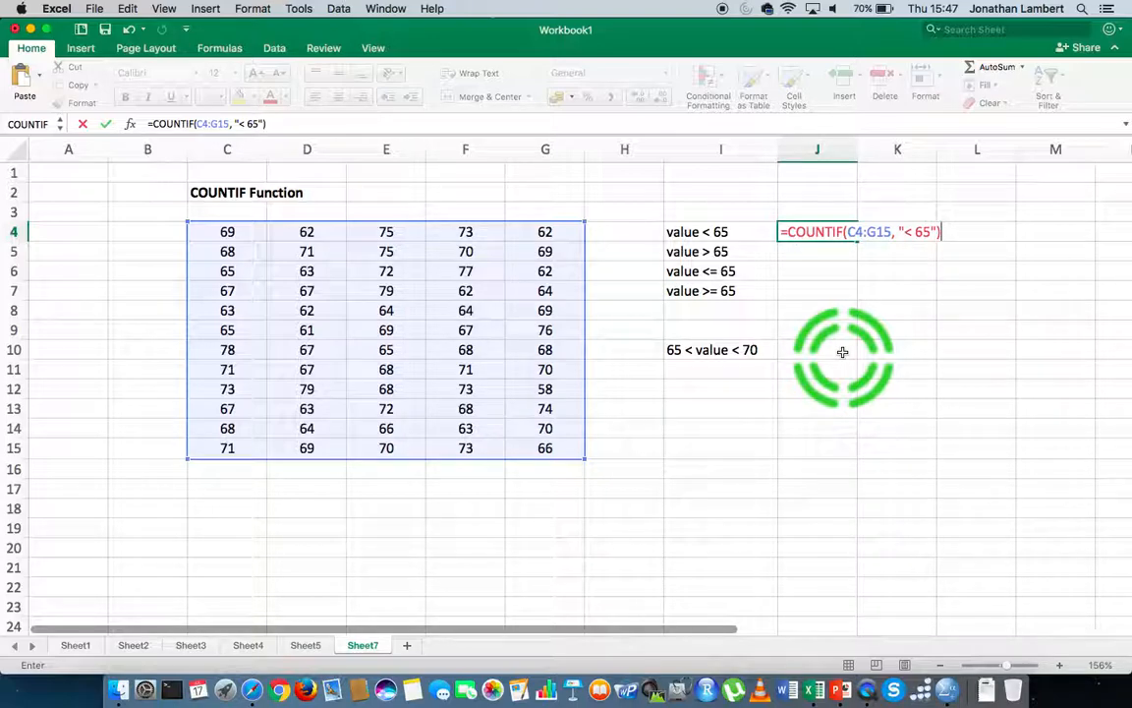
left_click(845, 232)
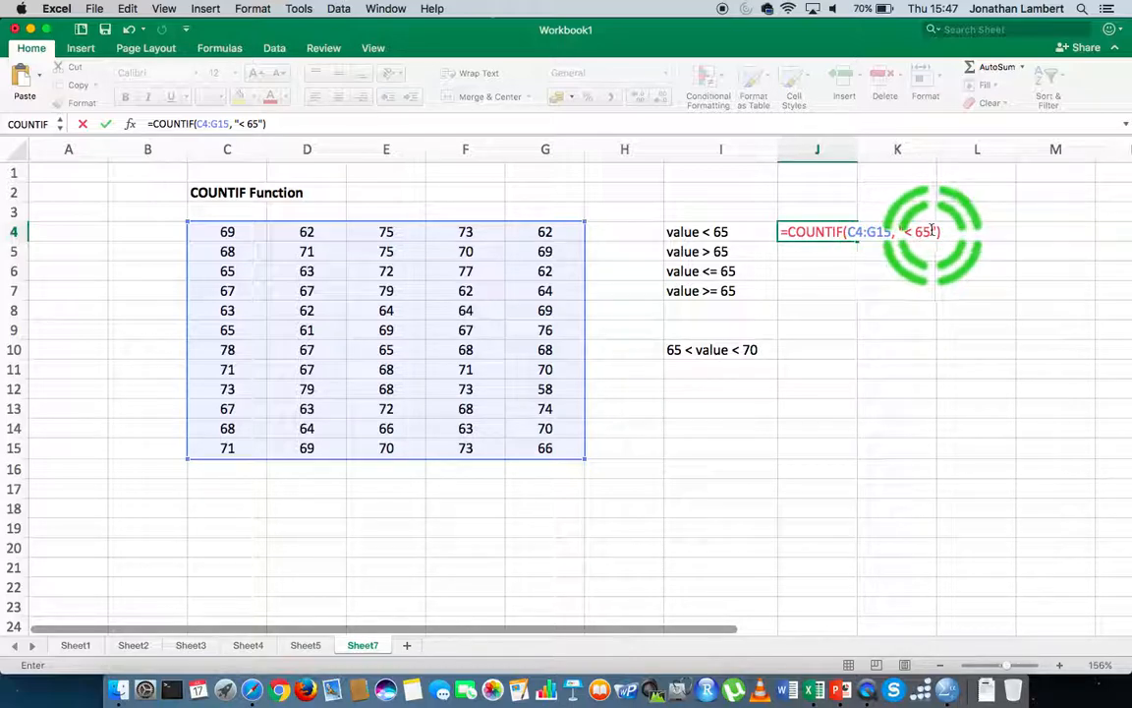
key("Return")
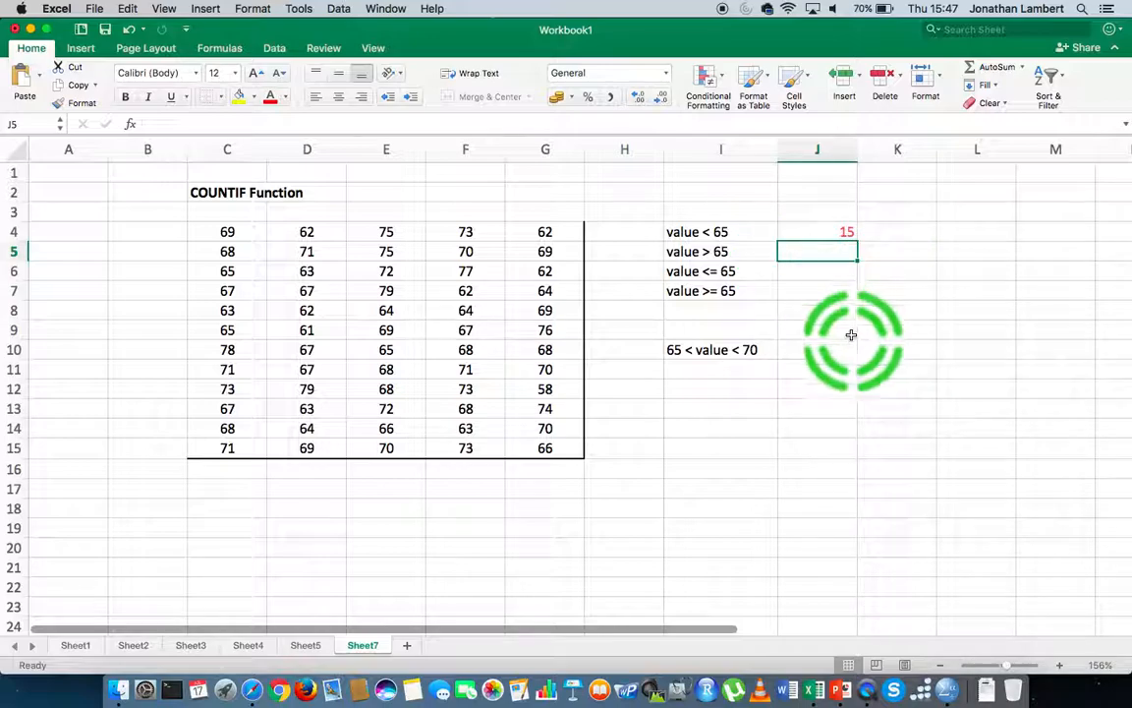
- Enter =COUNTIF(C4:G15, "> 65") in J5 to count values above 65
type("=")
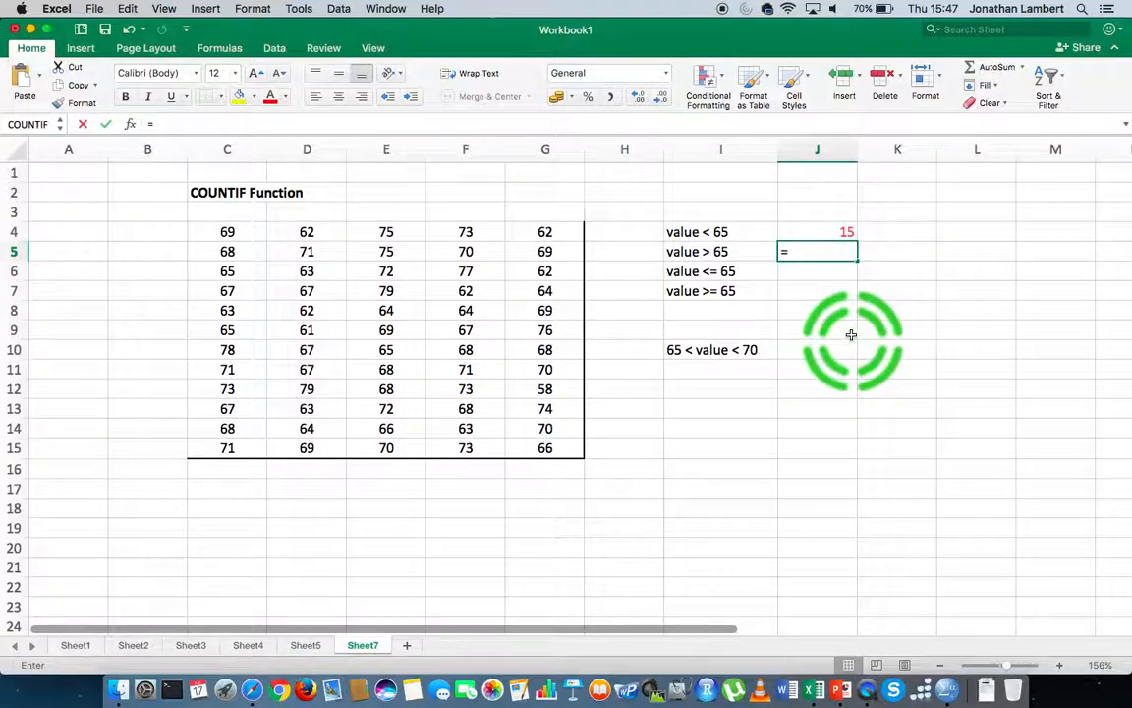
type("COUNTIF(")
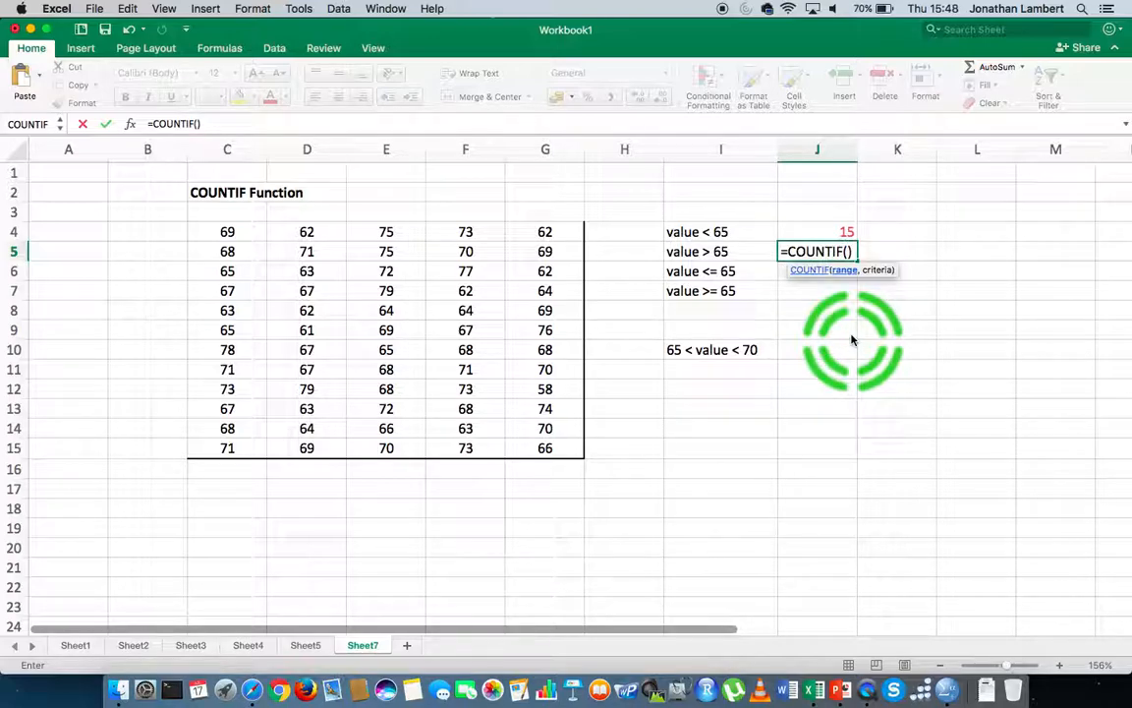
left_click_drag(227, 233, 532, 448)
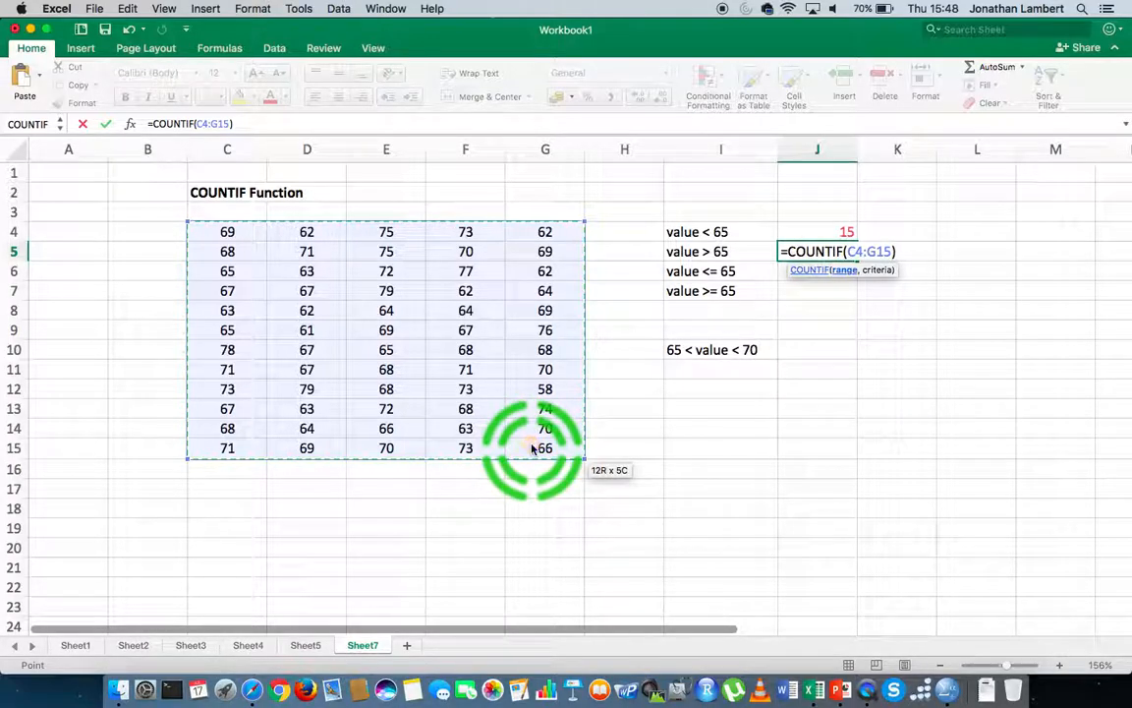
type(",")
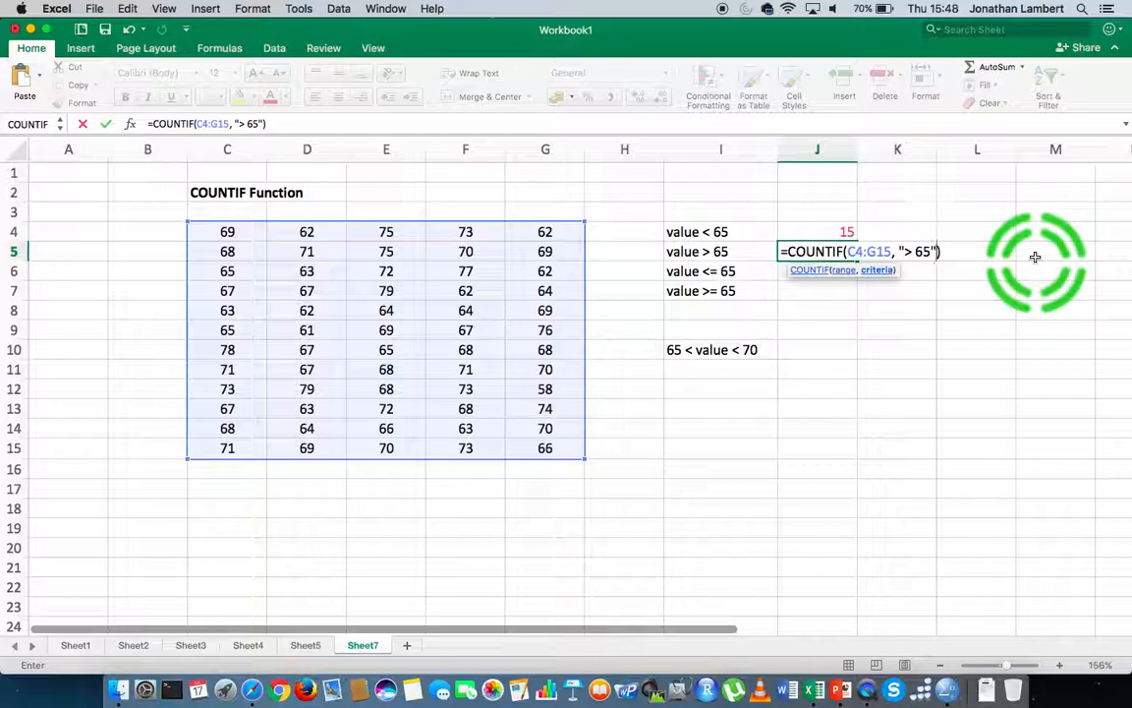
key("Return")
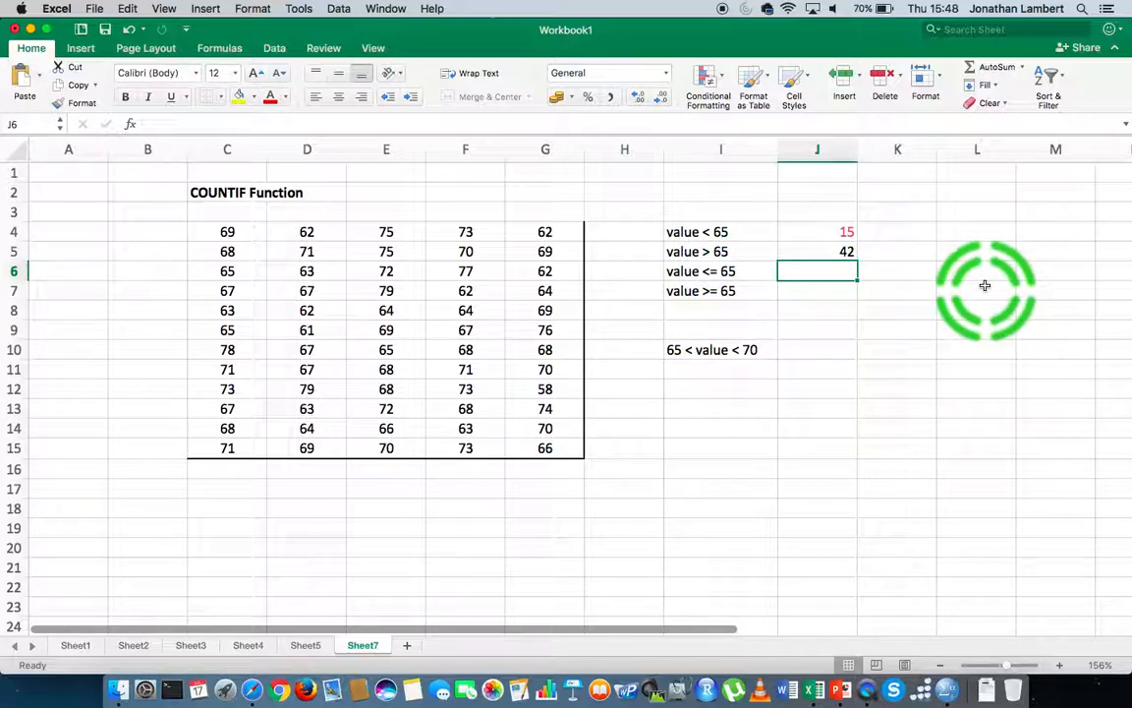
- Enter =COUNTIF(C4:G15, "<= 65") in J6 to count values up to 65
type("=COUN")
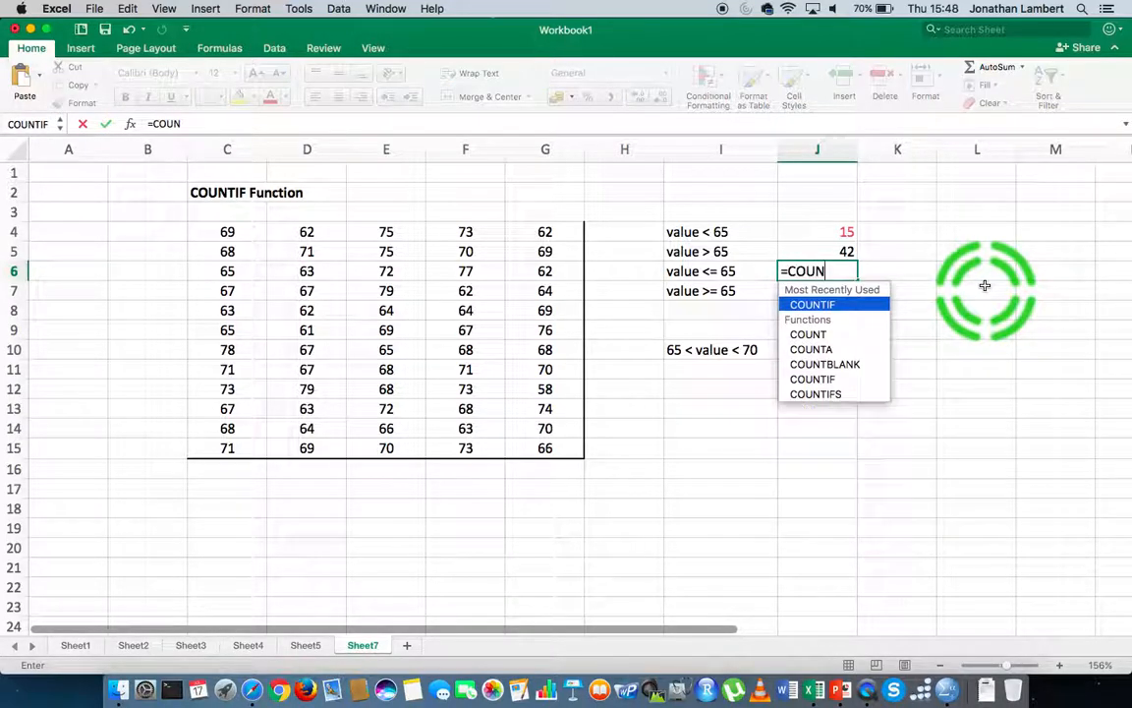
type("TIF(")
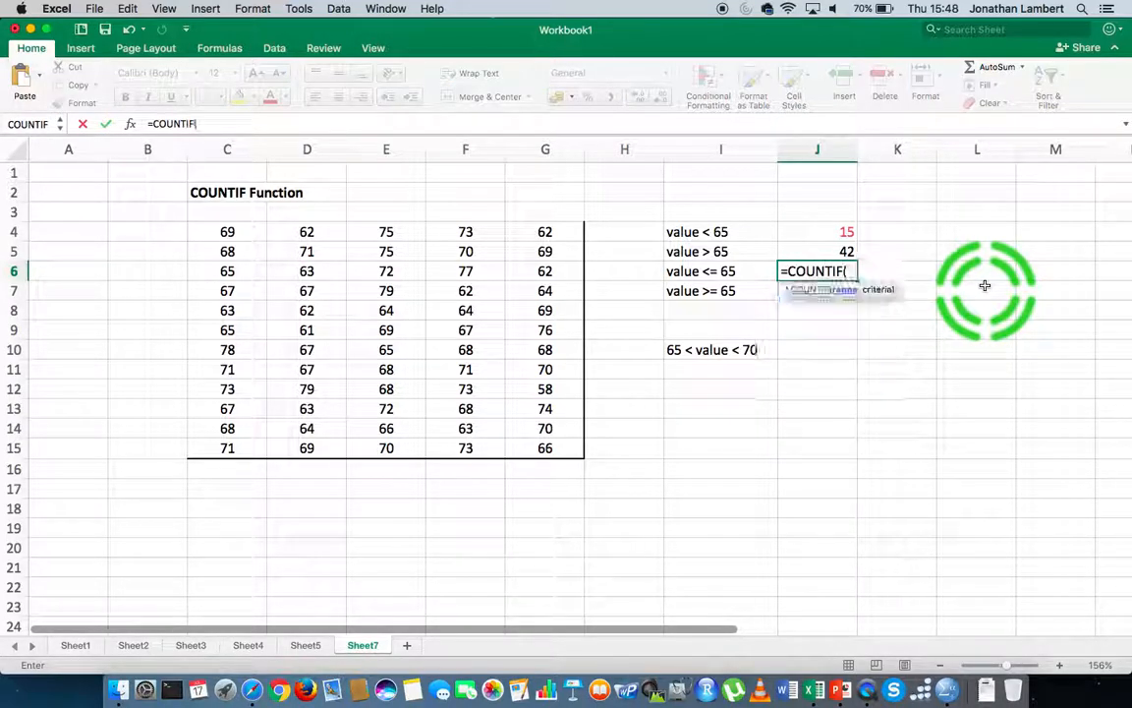
left_click(224, 230)
left_click_drag(224, 231, 538, 447)
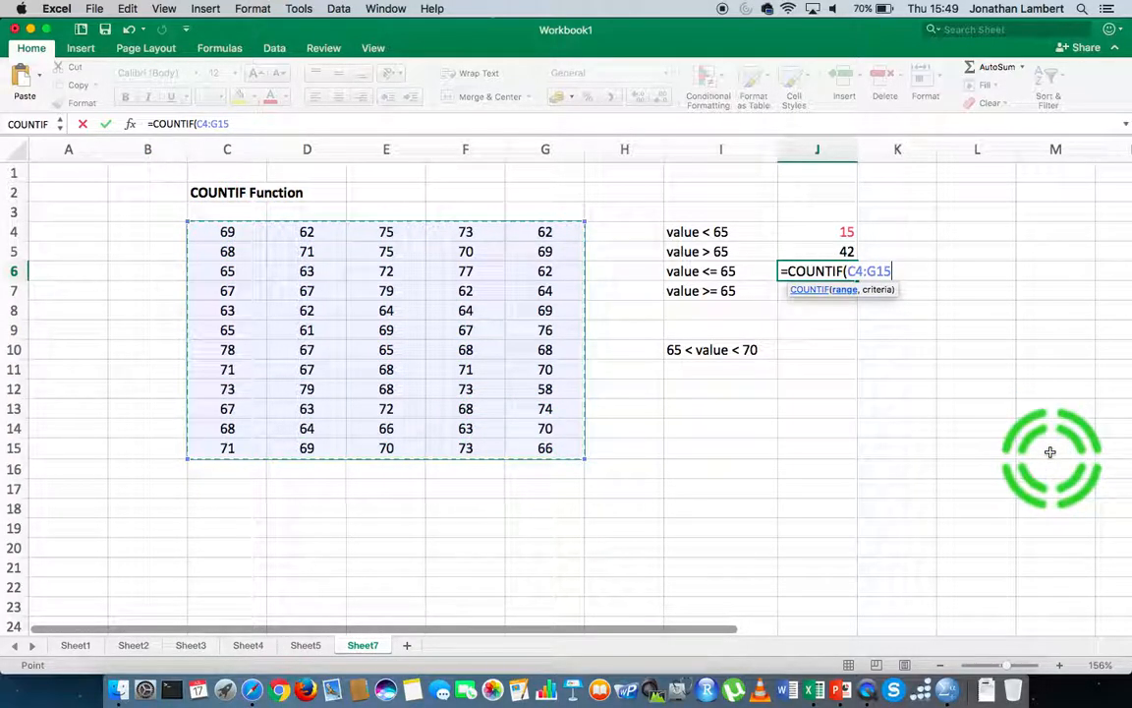
type(", \"<= 65")
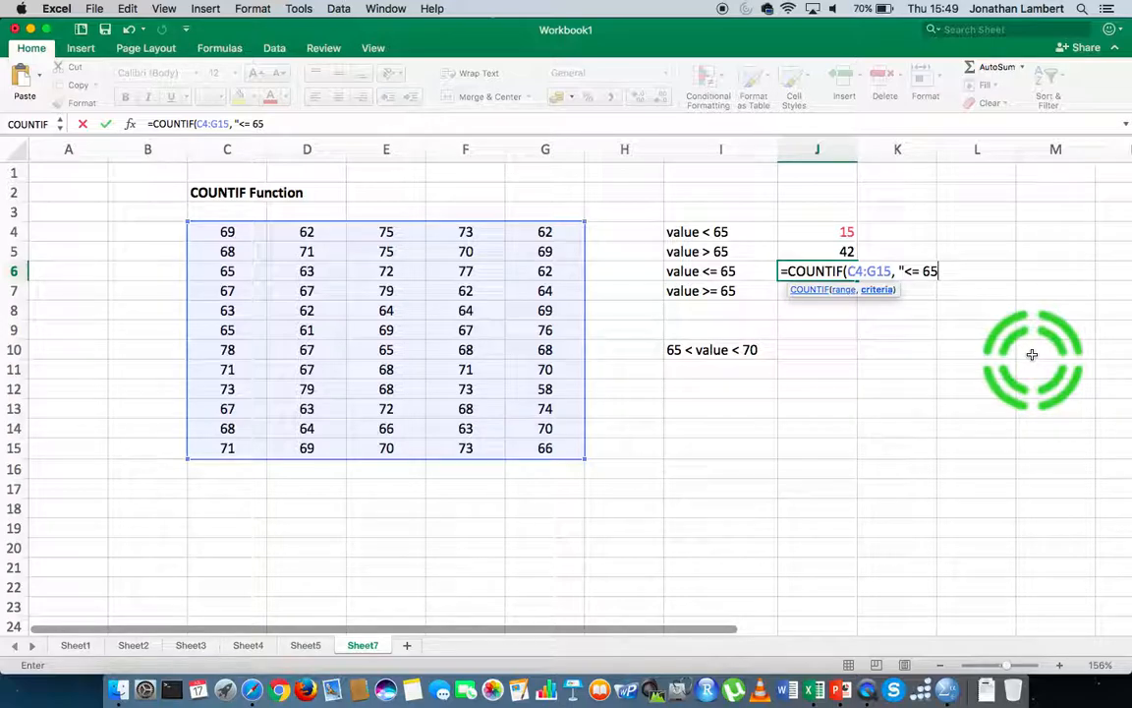
type(")")
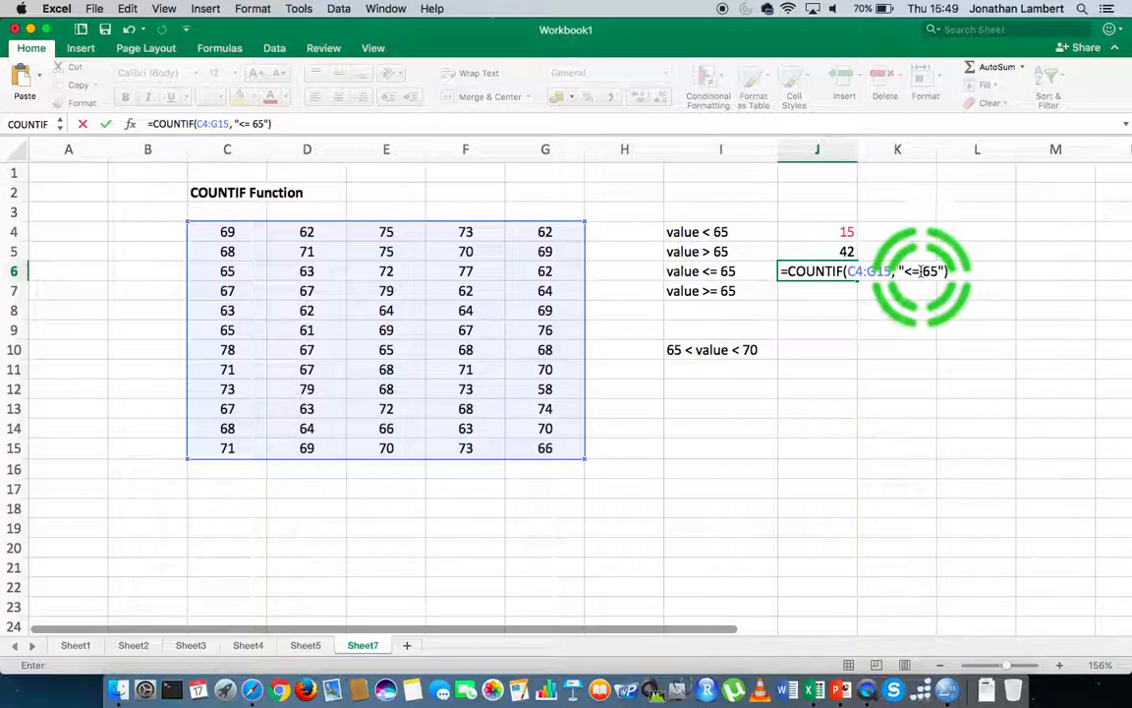
key("Return")
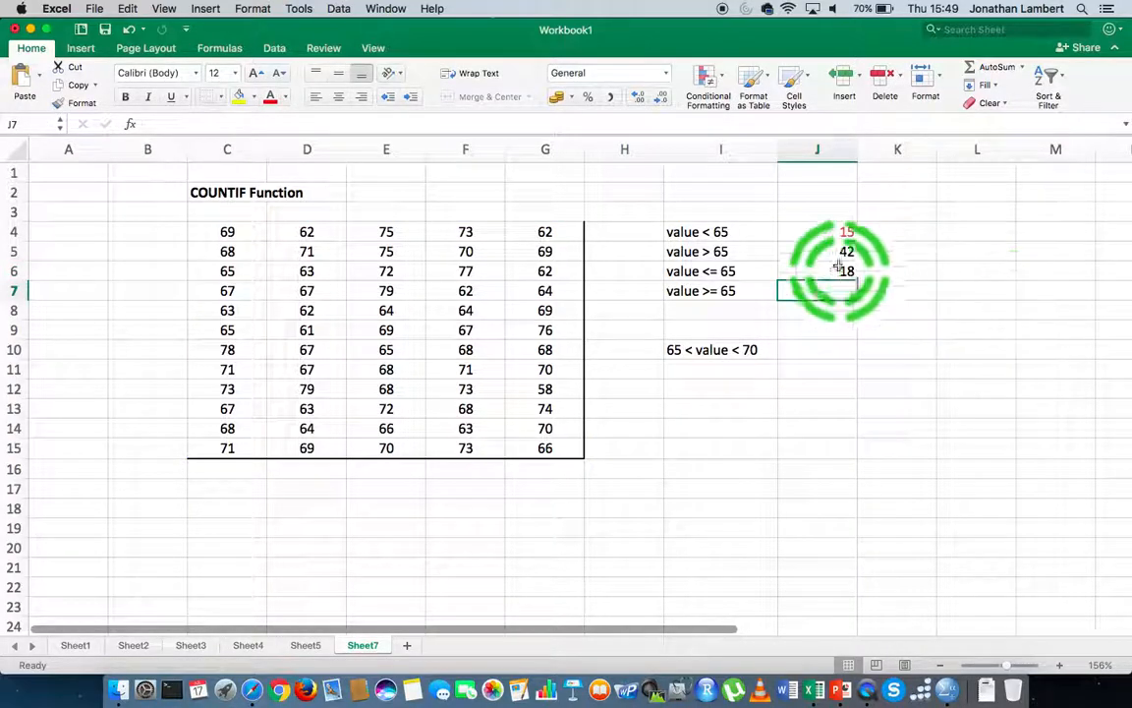
- Review the J4 formula and change the label in I7 to value = 65
left_click(721, 233)
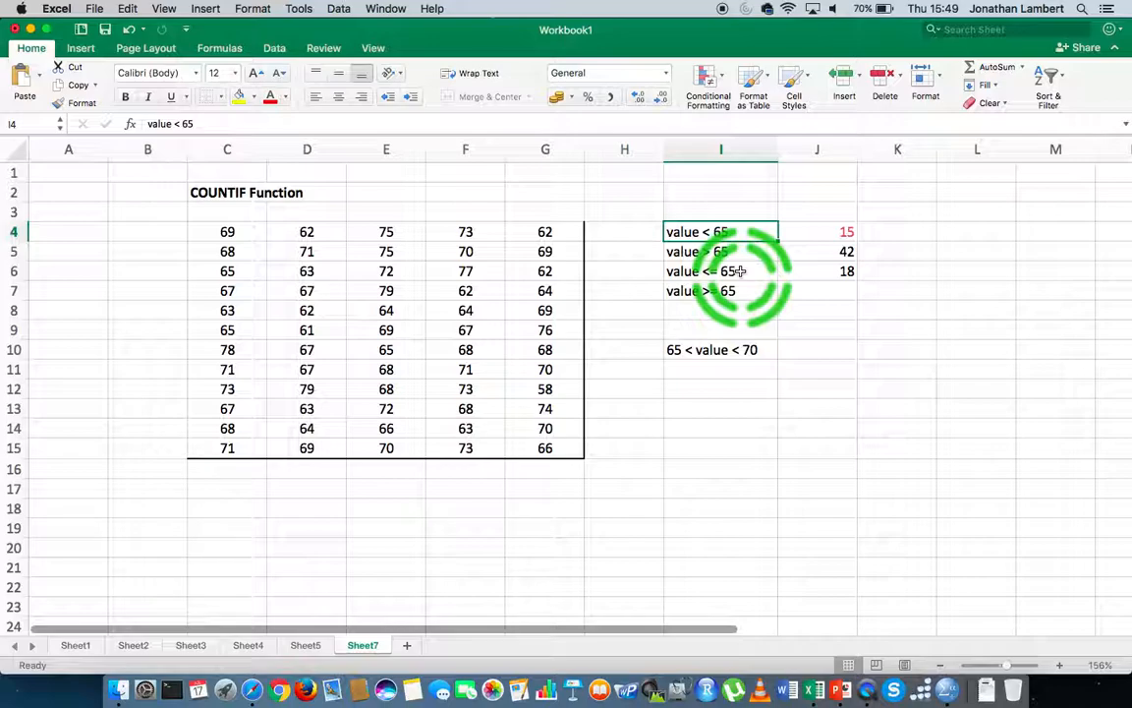
left_click(814, 273)
left_click(824, 233)
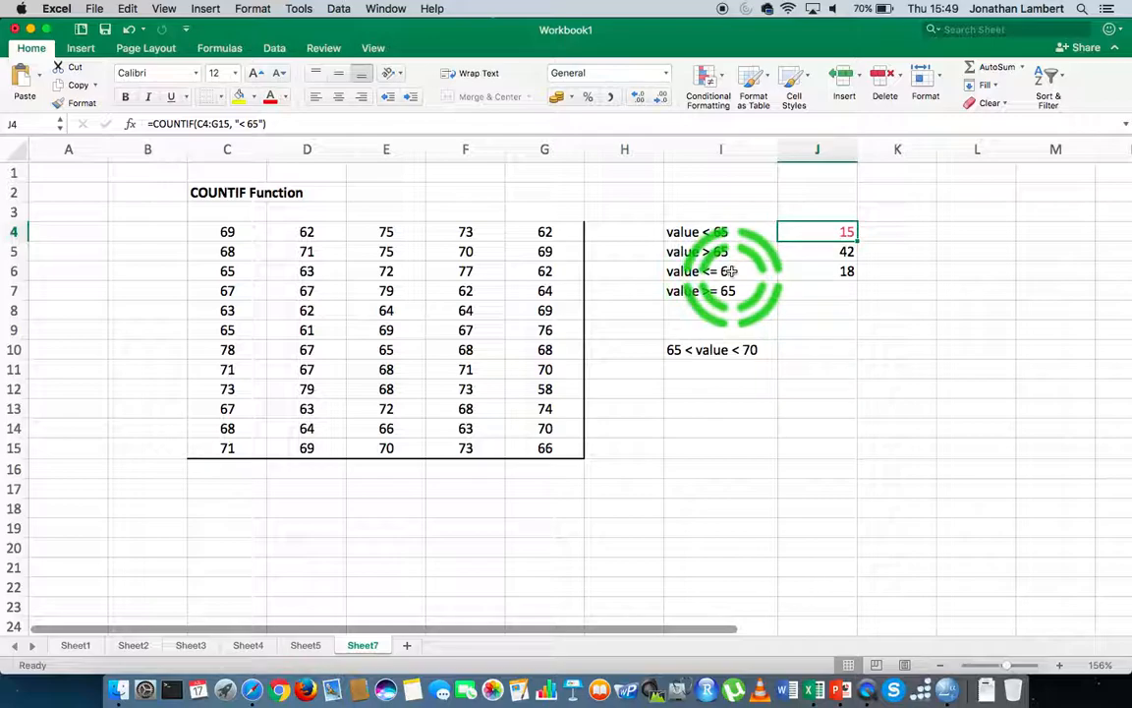
left_click(831, 294)
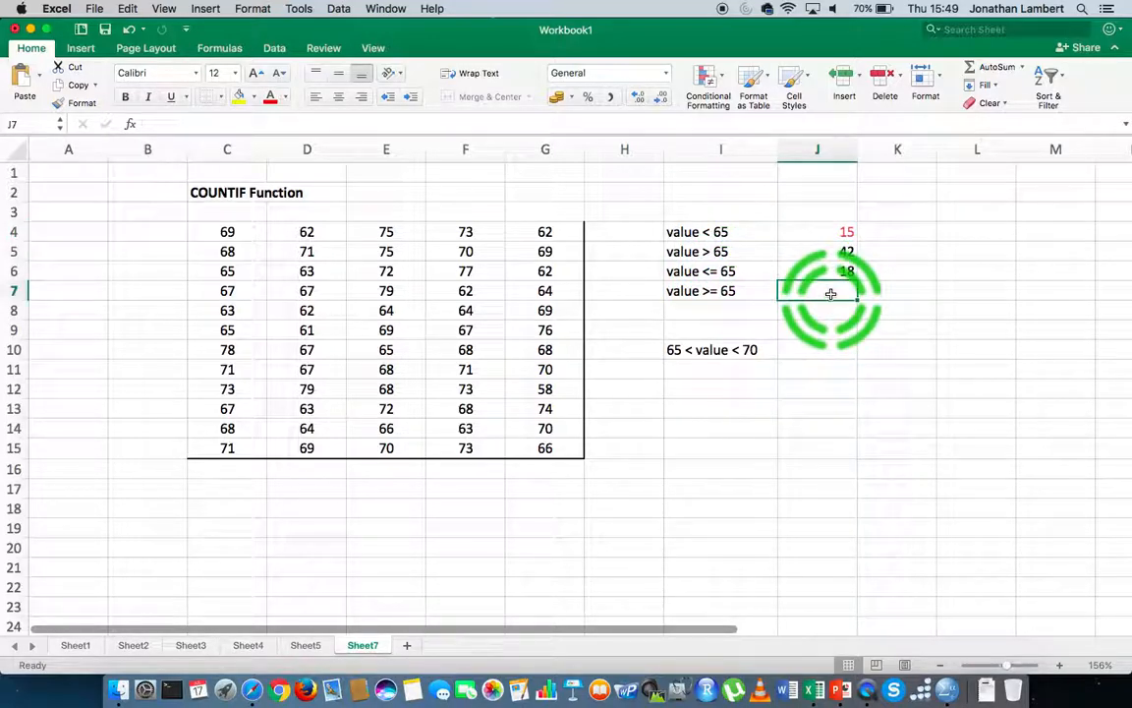
left_click(750, 284)
type("V")
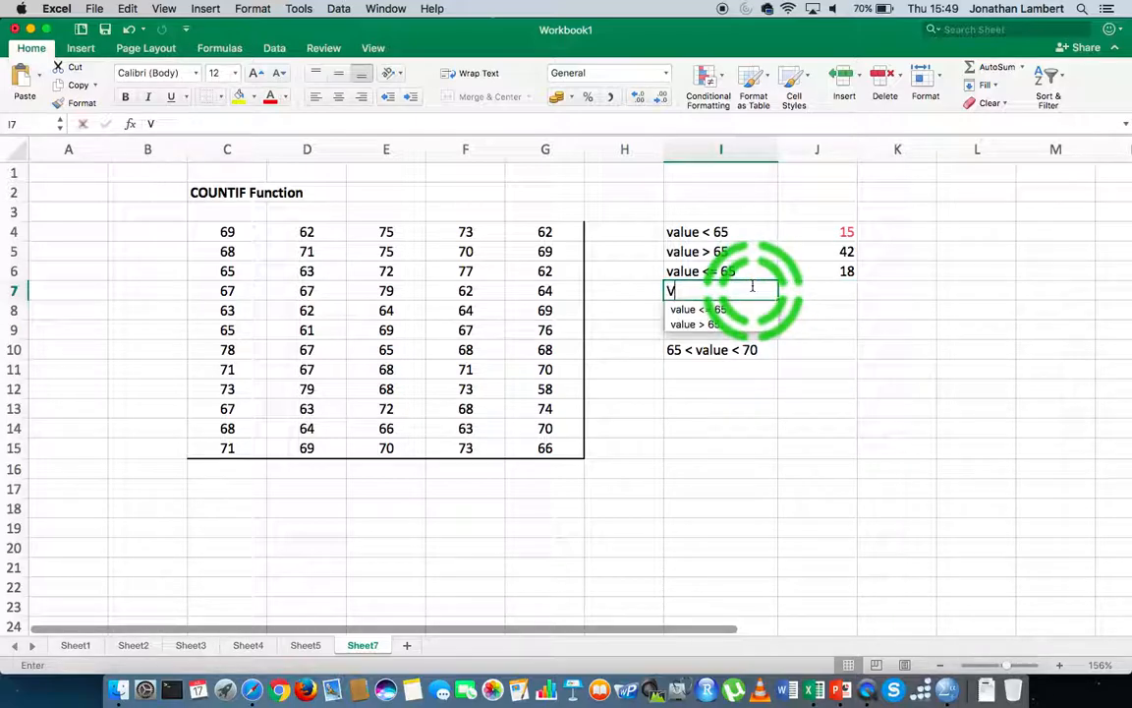
type("ALUE")
key("BackSpace")
key("BackSpace")
key("BackSpace")
key("BackSpace")
key("BackSpace")
key("BackSpace")
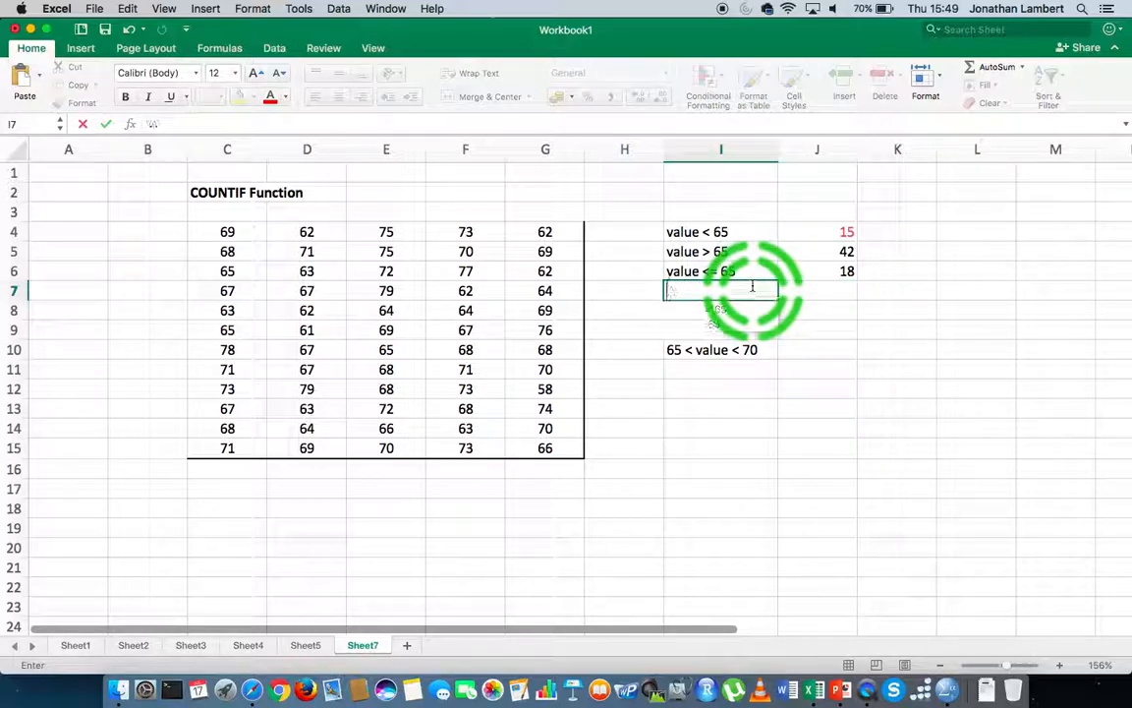
type("value = 65")
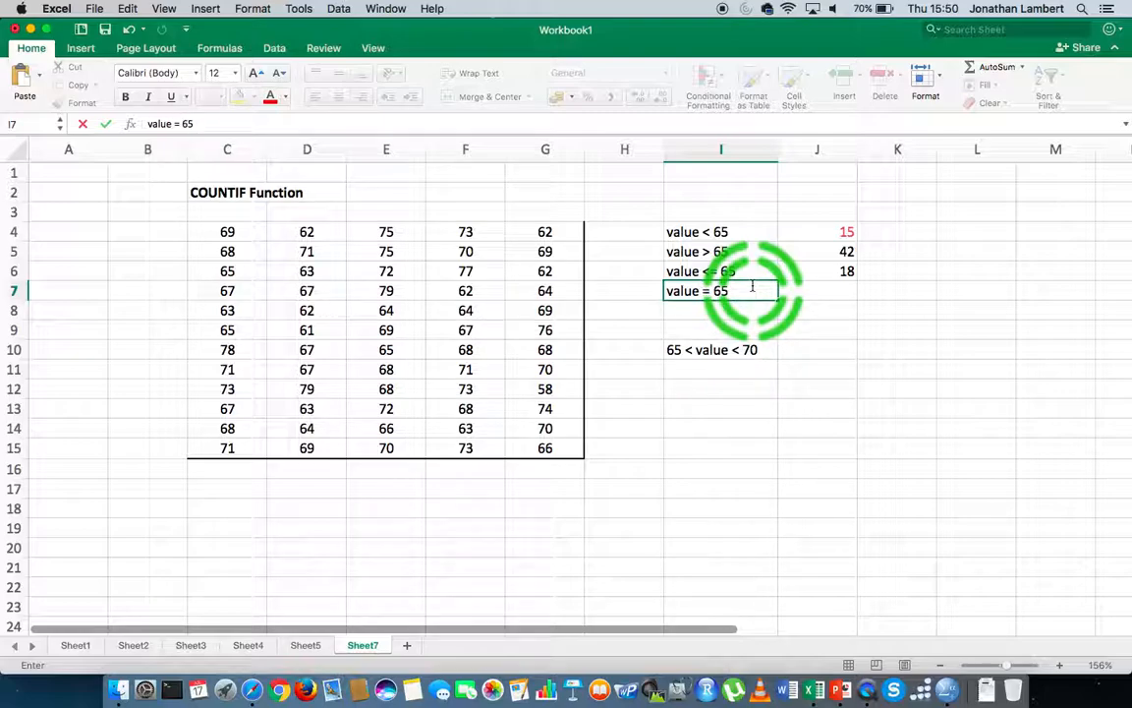
- Enter =COUNTIF(C4:G15, "= 65") in J7 to count values equal to 65
left_click(847, 288)
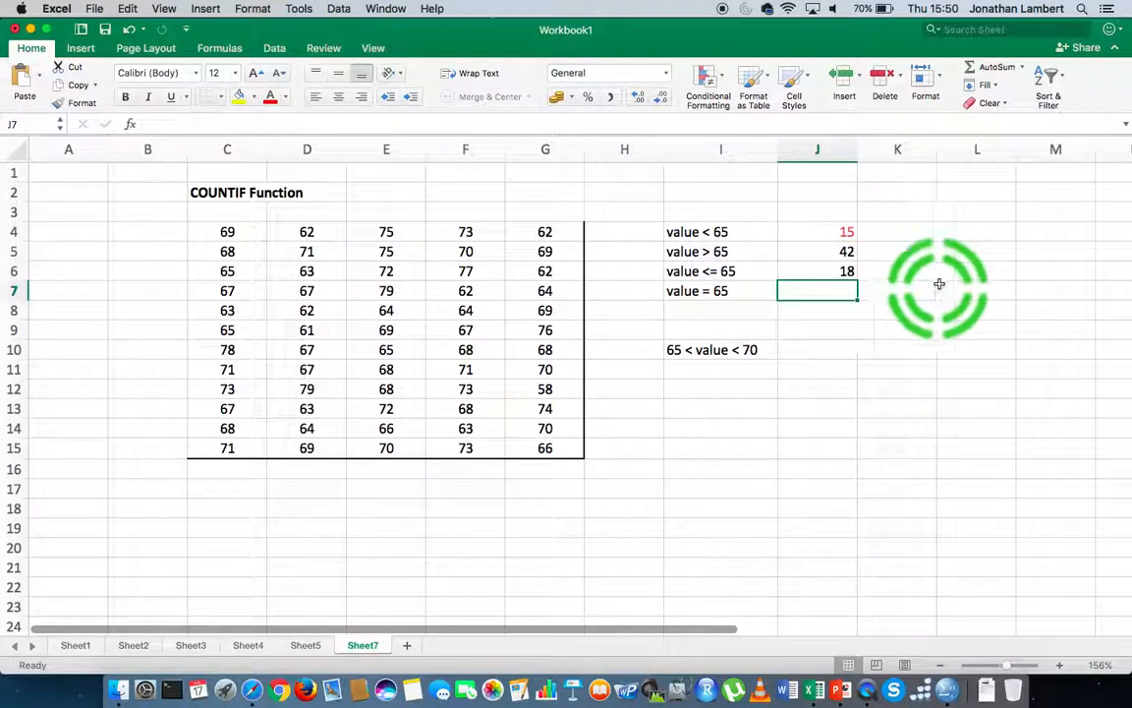
type("=counti")
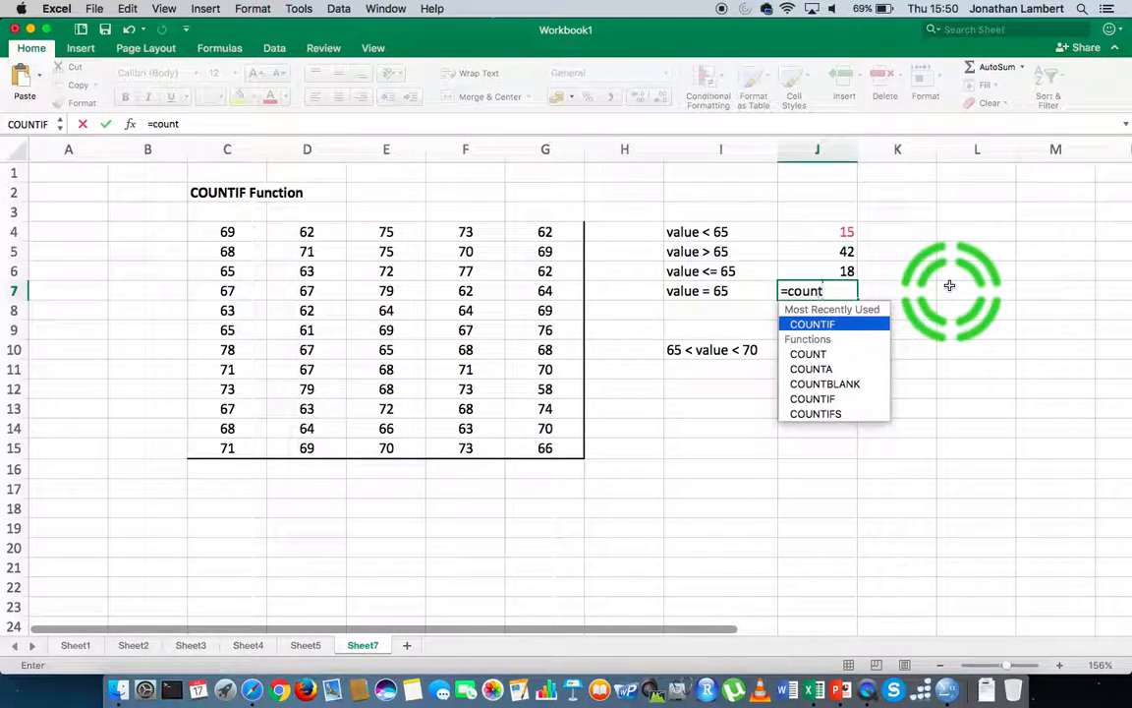
key("BackSpace")
key("BackSpace")
key("BackSpace")
key("BackSpace")
key("BackSpace")
key("BackSpace")
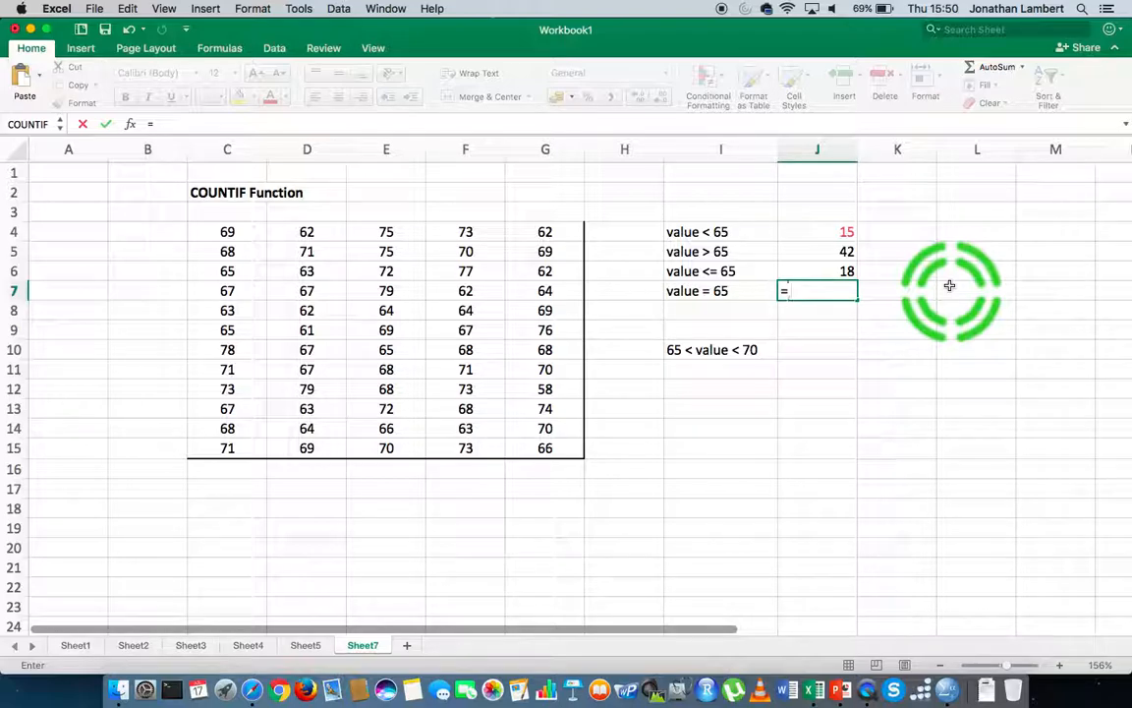
type("COU")
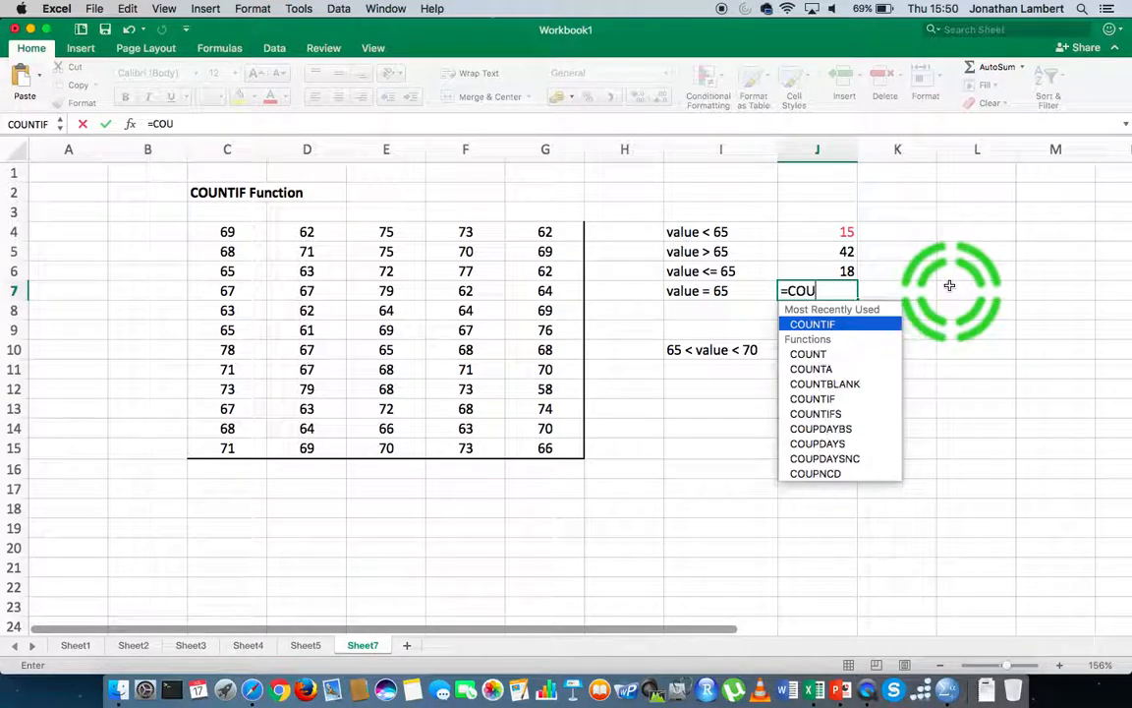
type("NTIF")
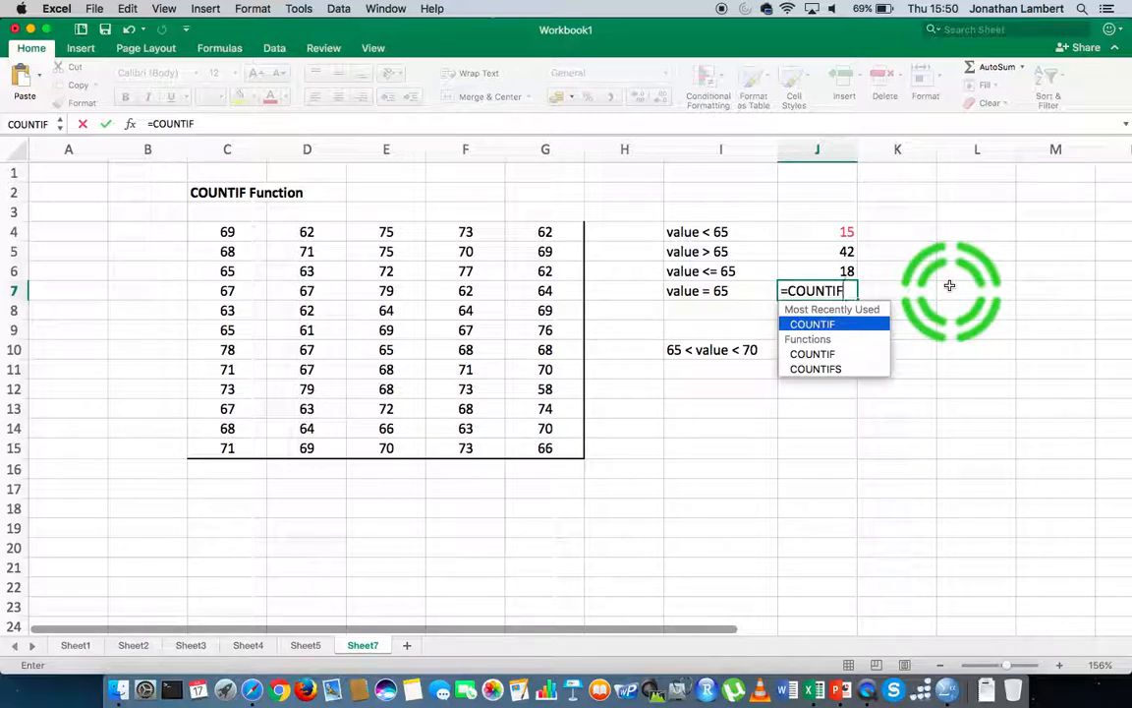
type("(")
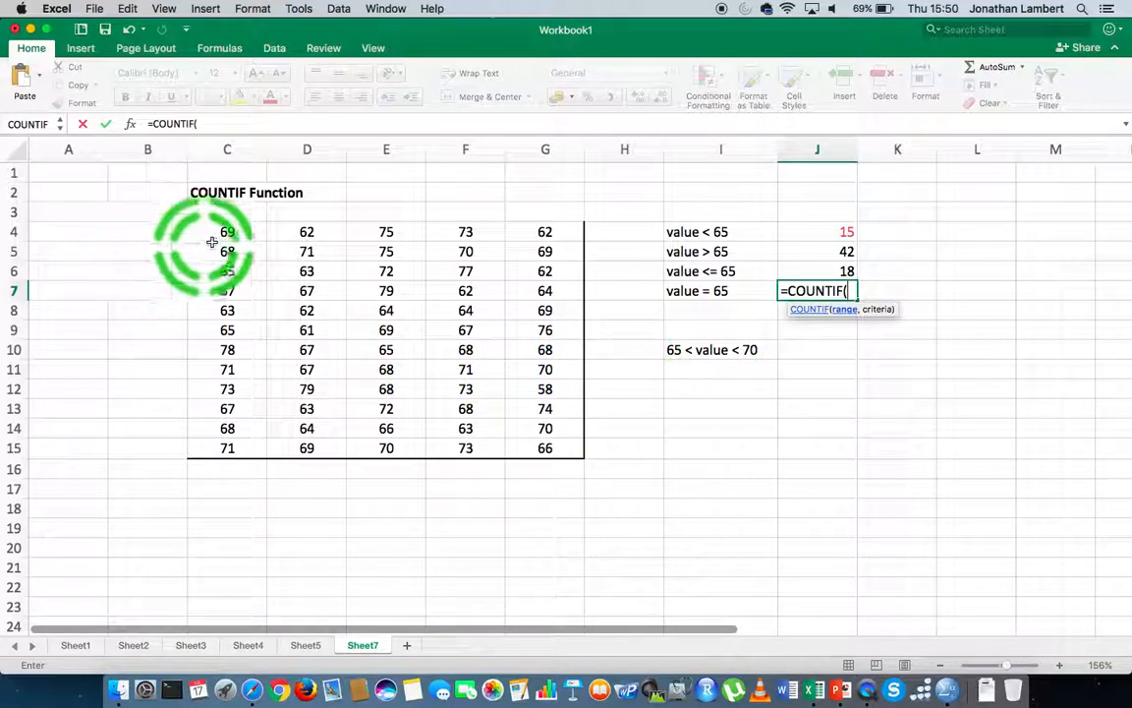
left_click_drag(217, 236, 646, 420)
type(", \"=")
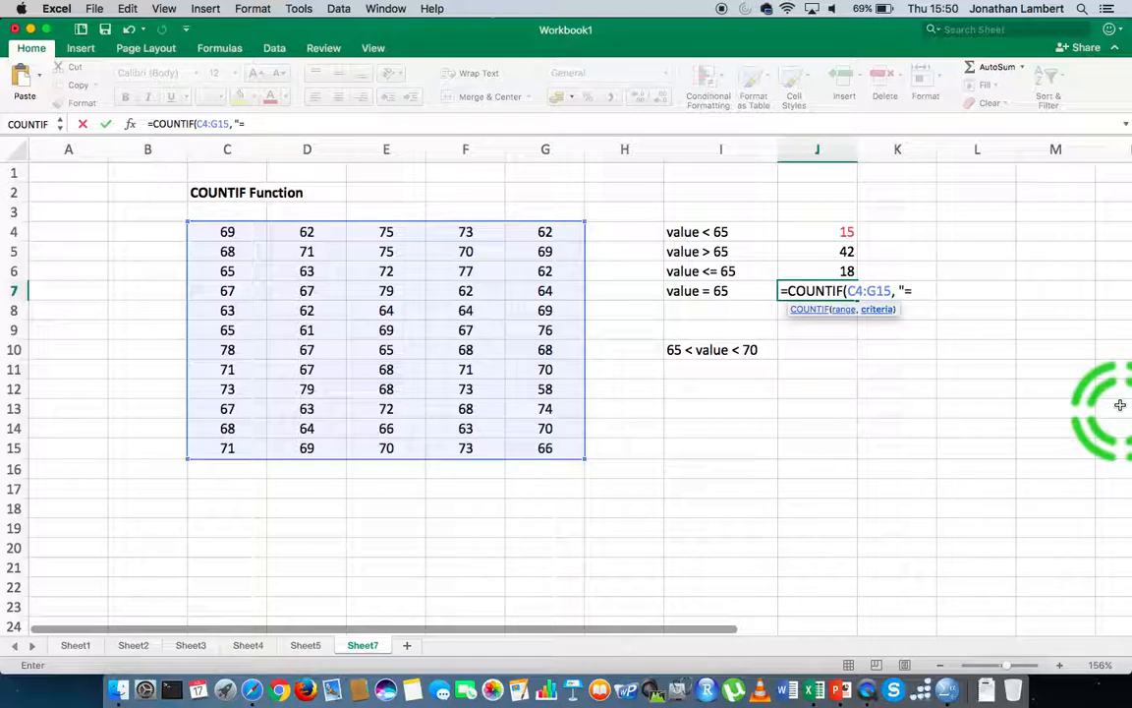
type(" 65\")")
key("Return")
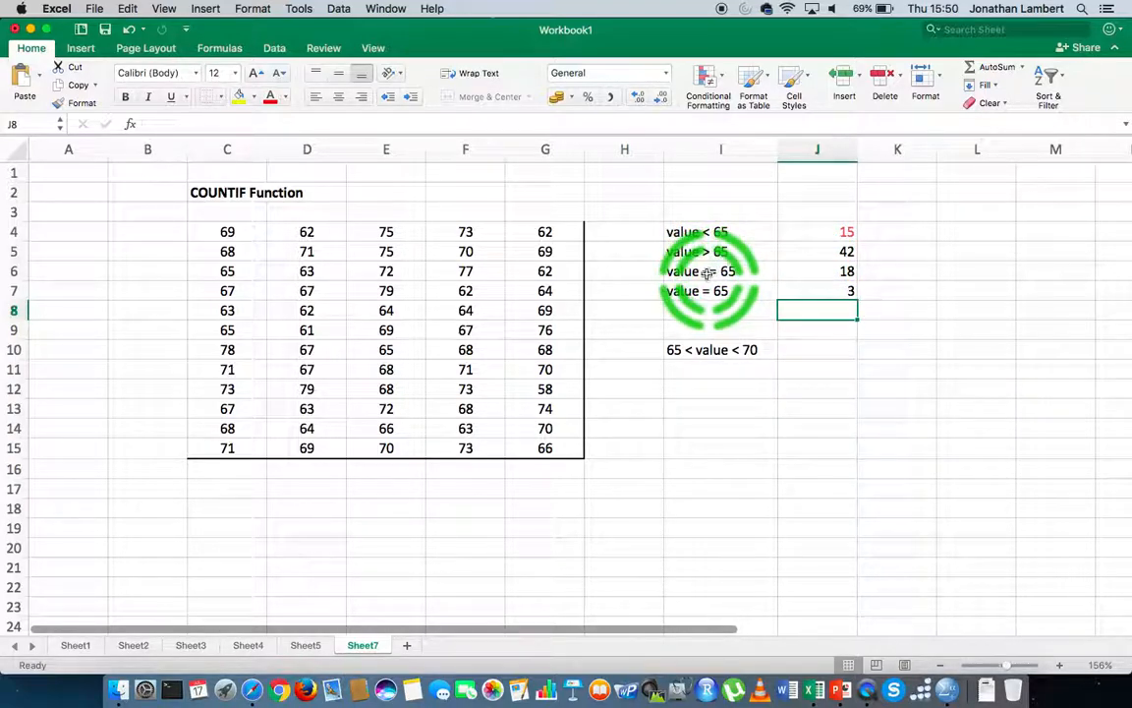
- Label cell I8 as value > = 65
left_click(688, 311)
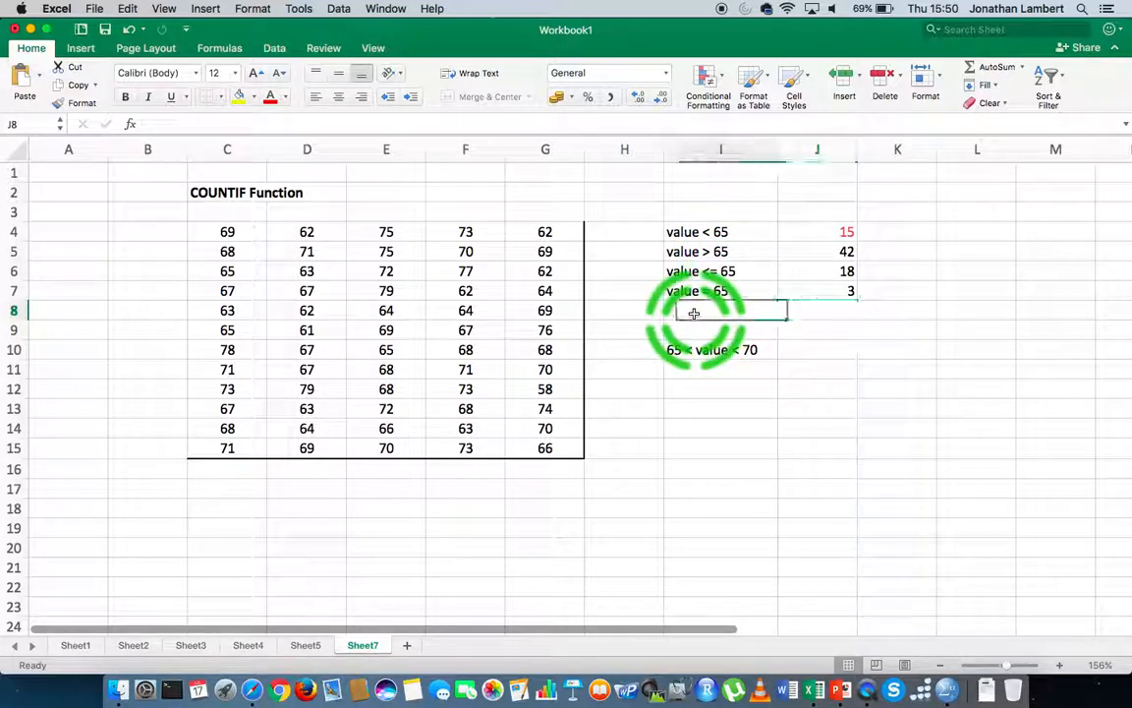
type("value")
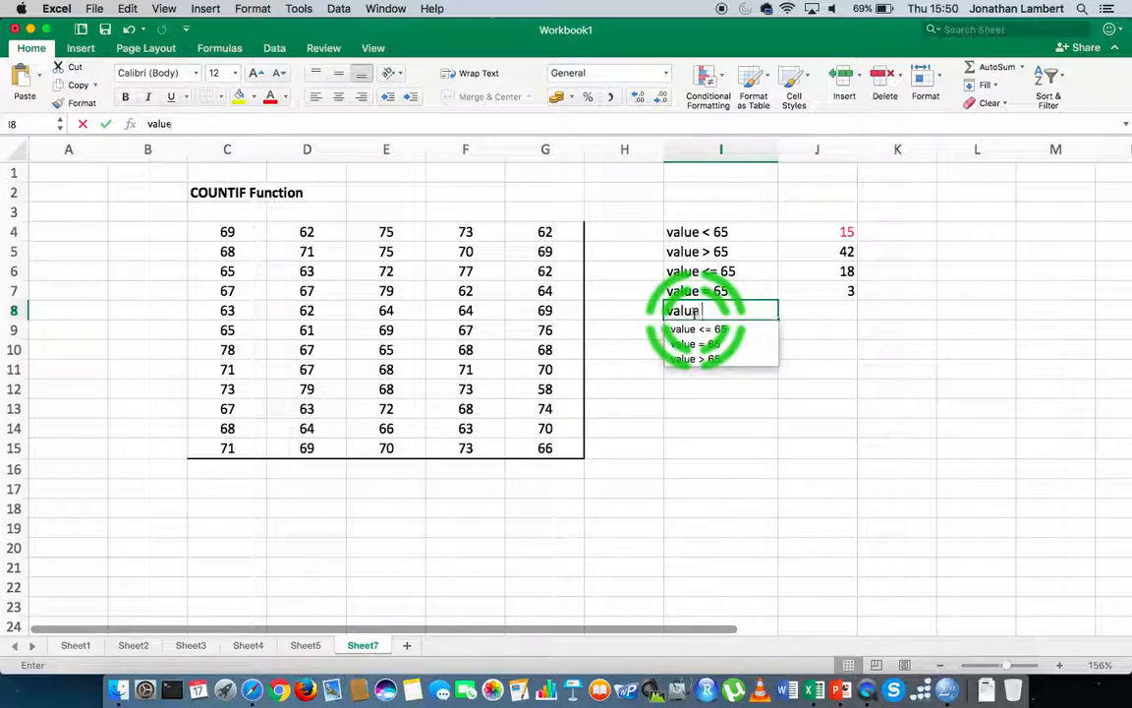
type(" > =")
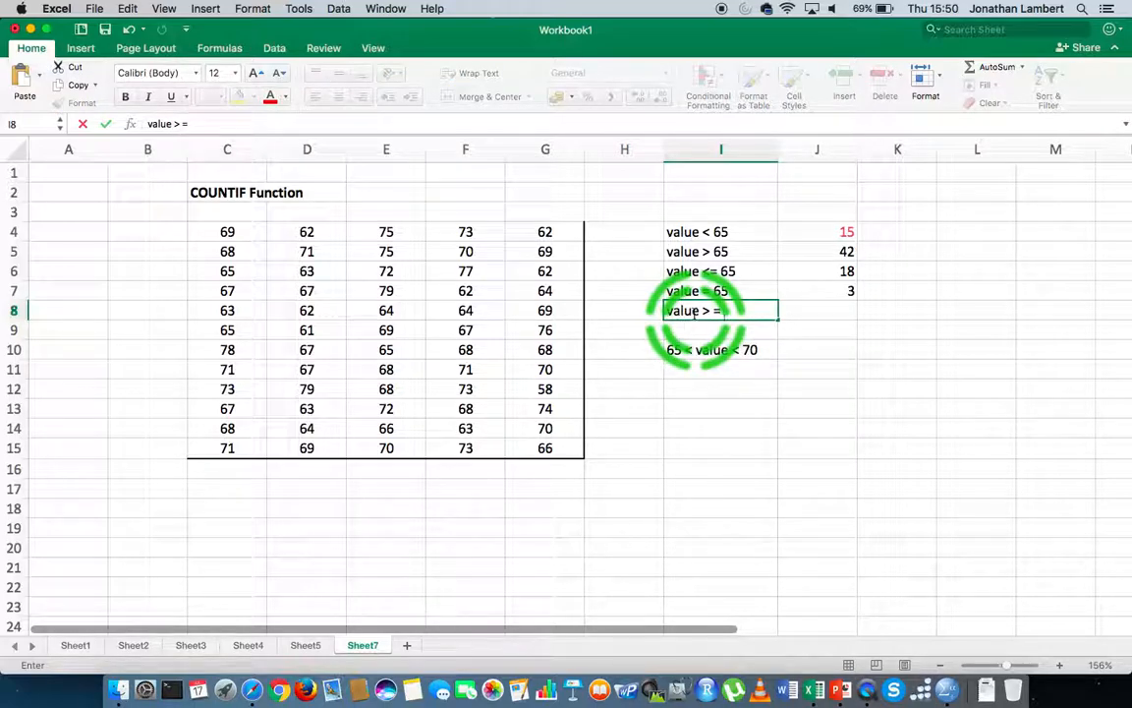
type(" 65")
key("Return")
- Enter =COUNTIF(C4:G15, ">= 65") in J8 to count values of at least 65, and compare it with the J5 formula
left_click(696, 313)
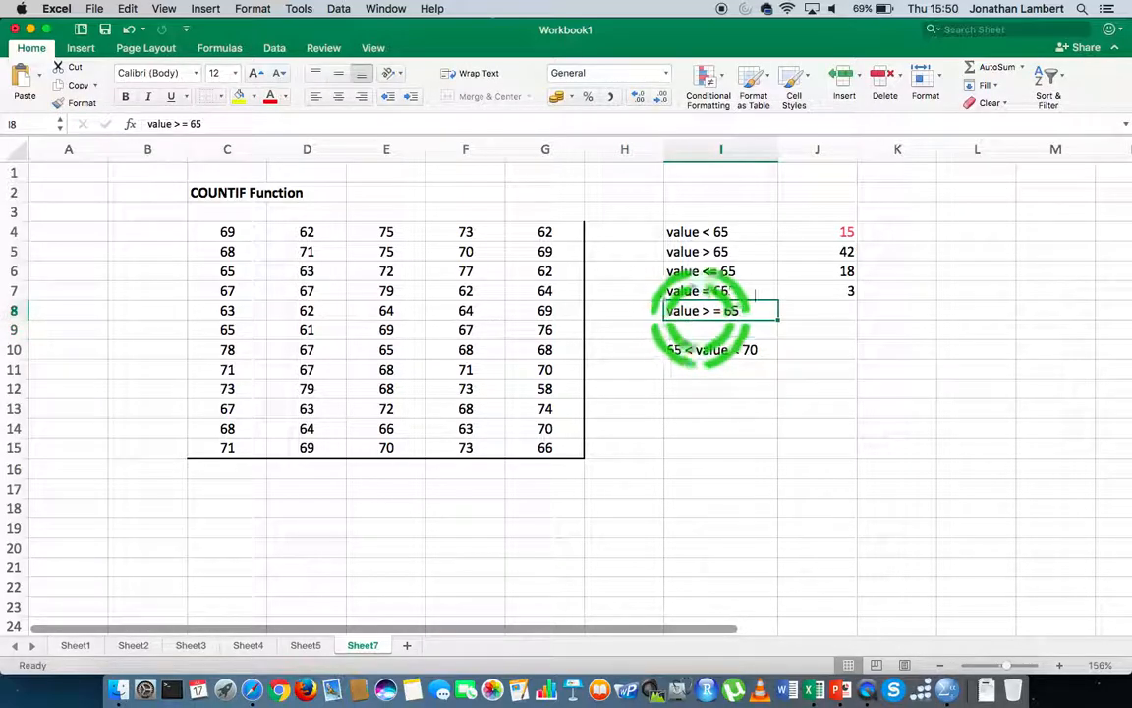
key("Right")
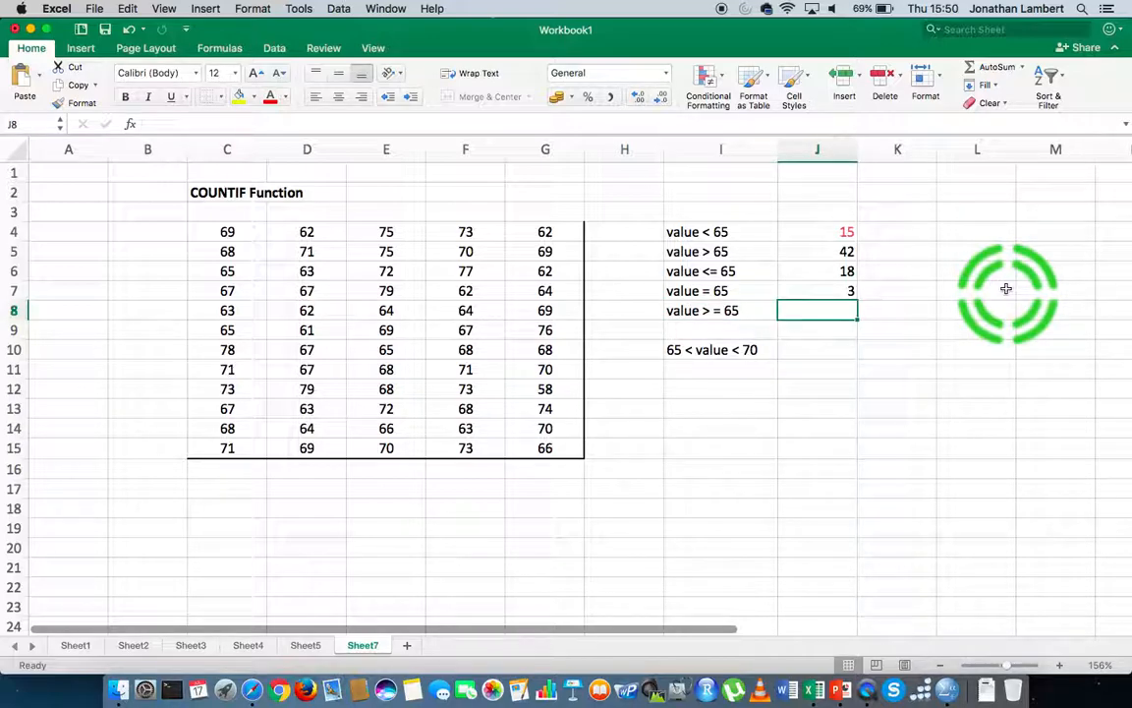
type("=")
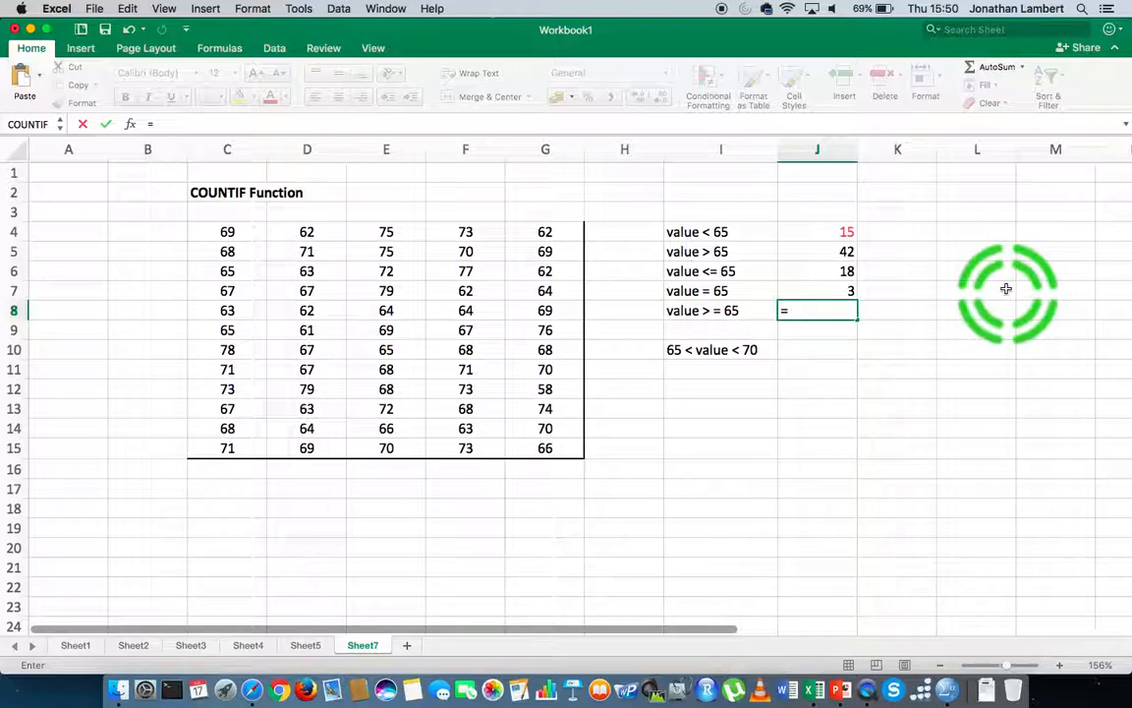
type("COUNTIF")
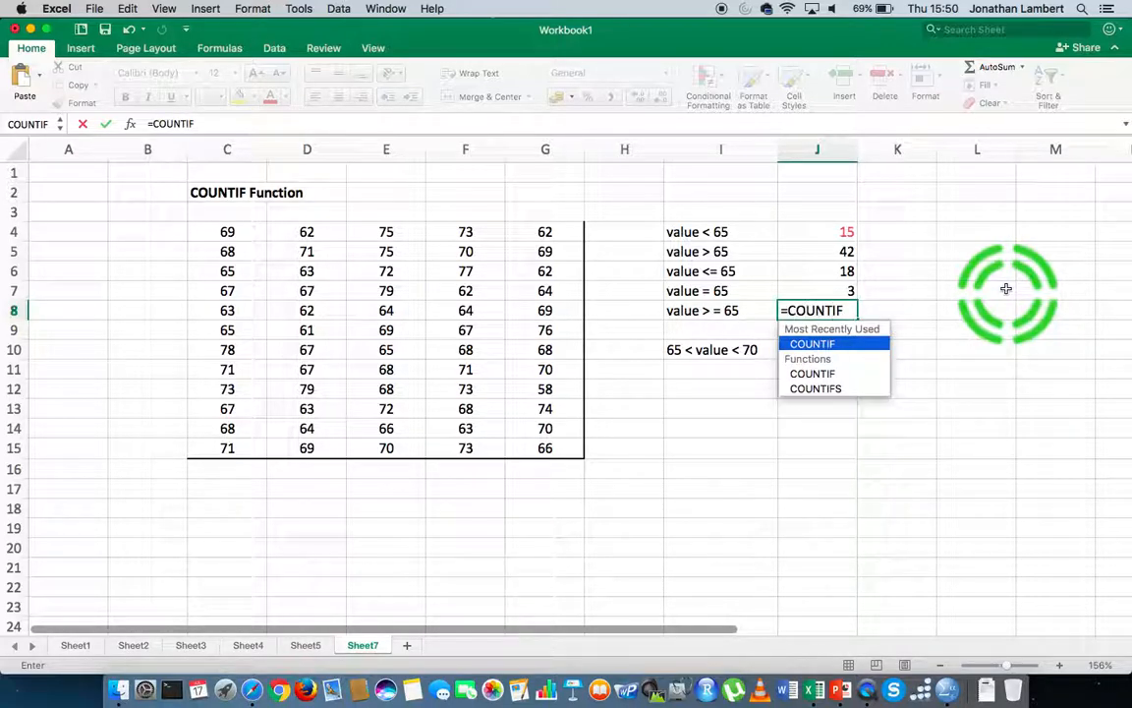
key("Tab")
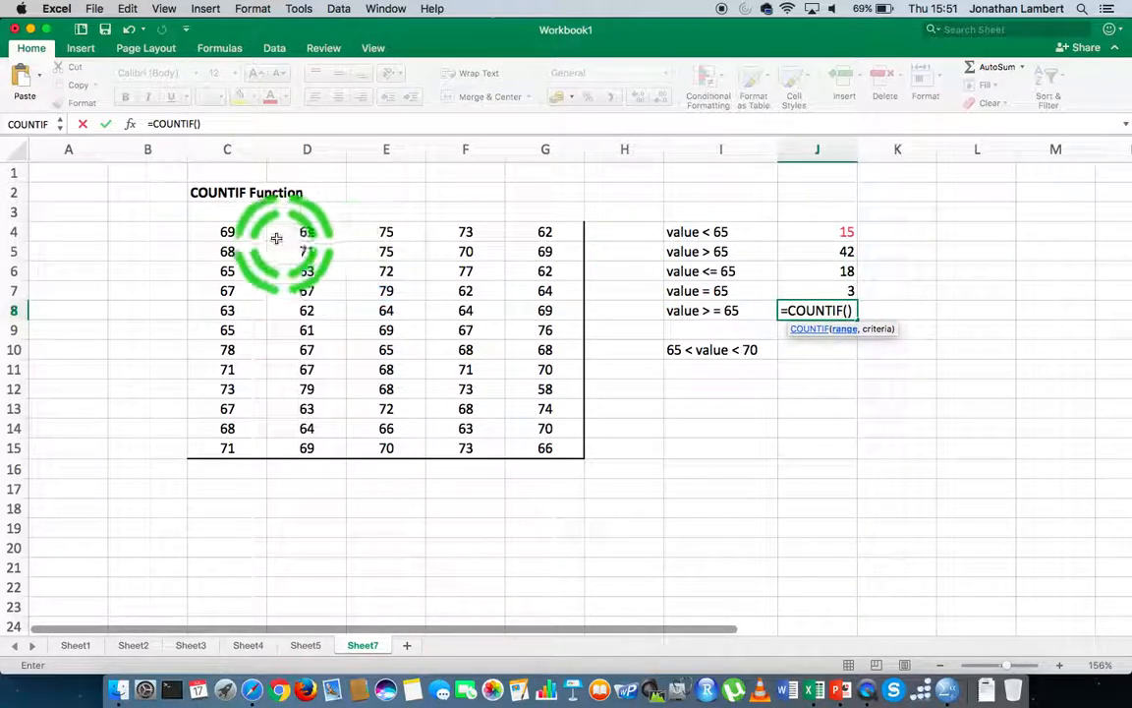
left_click_drag(249, 232, 535, 454)
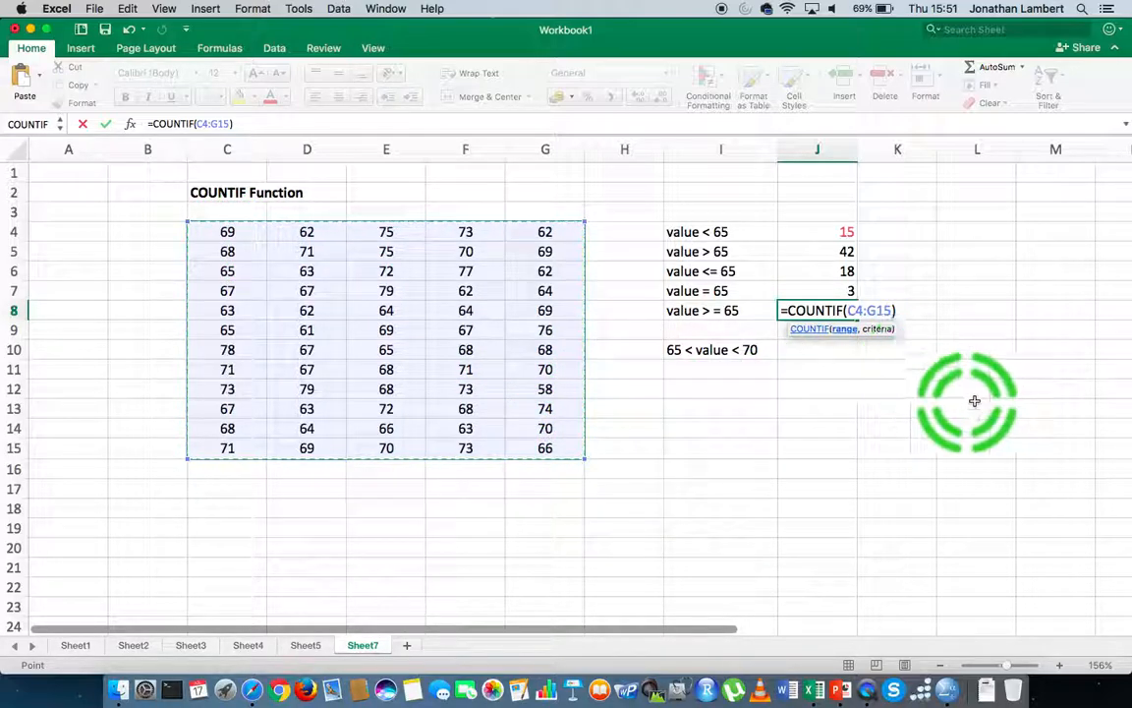
type(",")
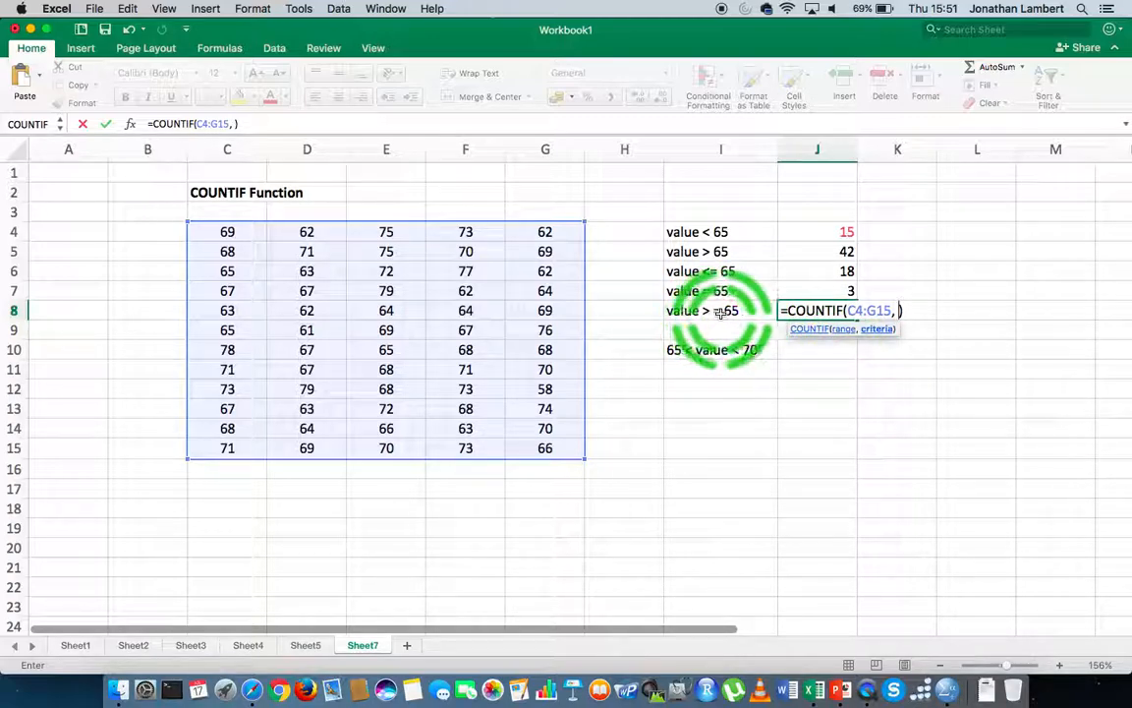
type("\"")
type(">=")
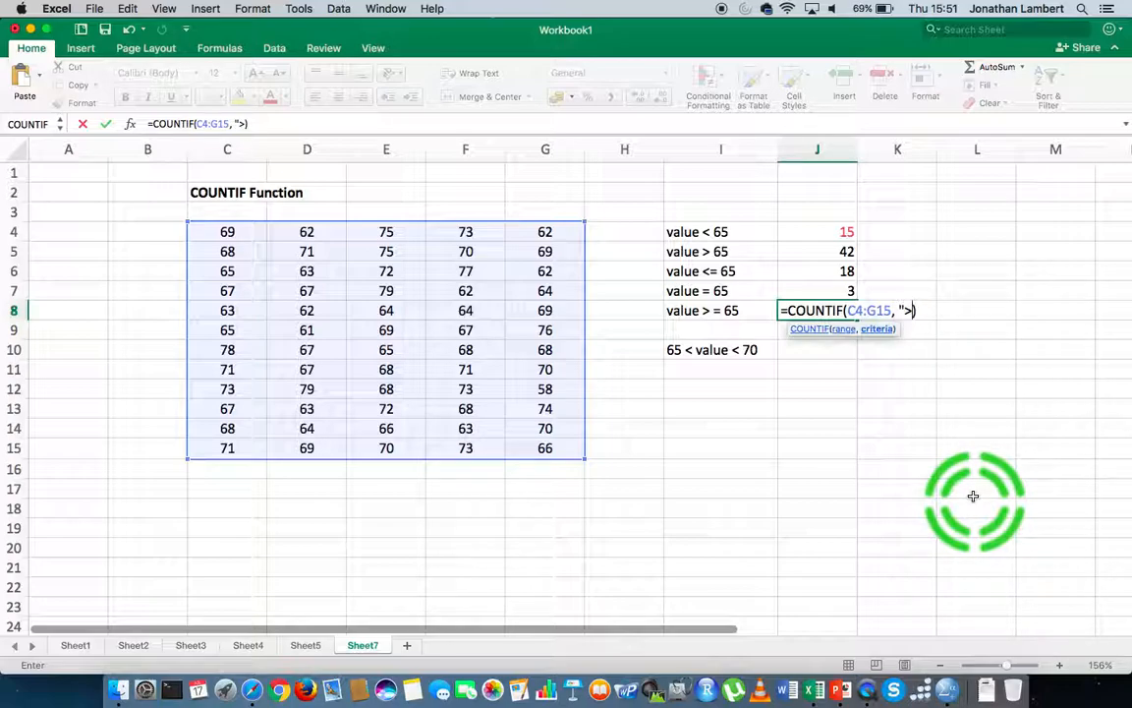
type(" 65\"")
key("Return")
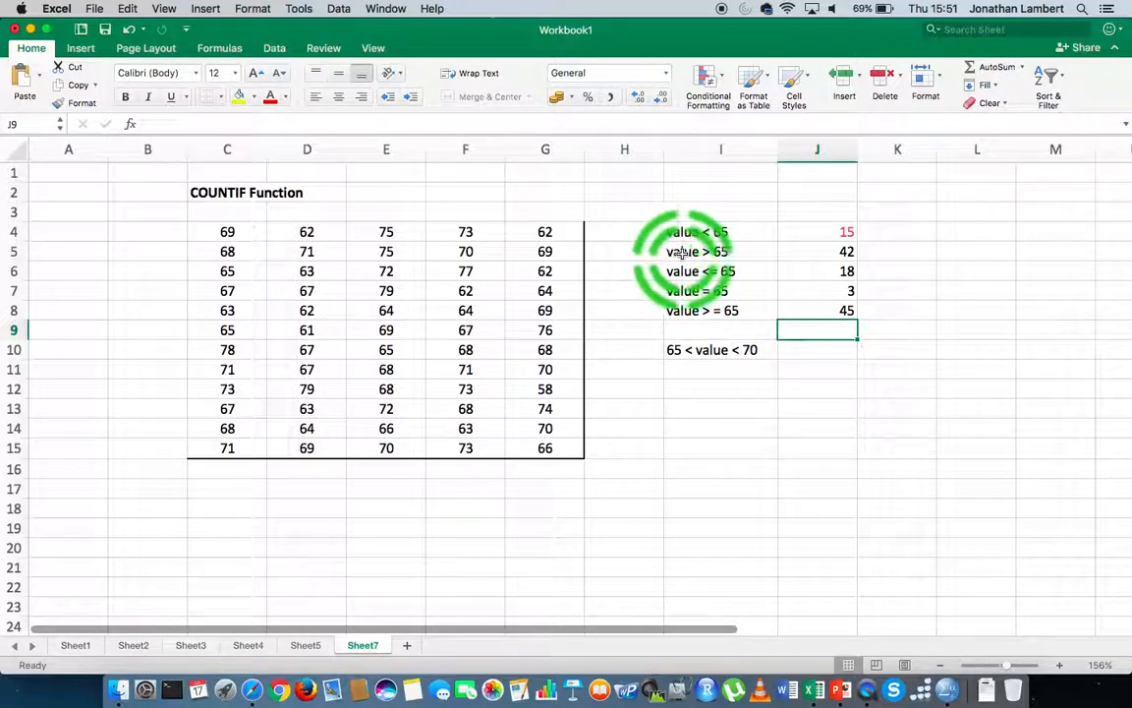
left_click(803, 253)
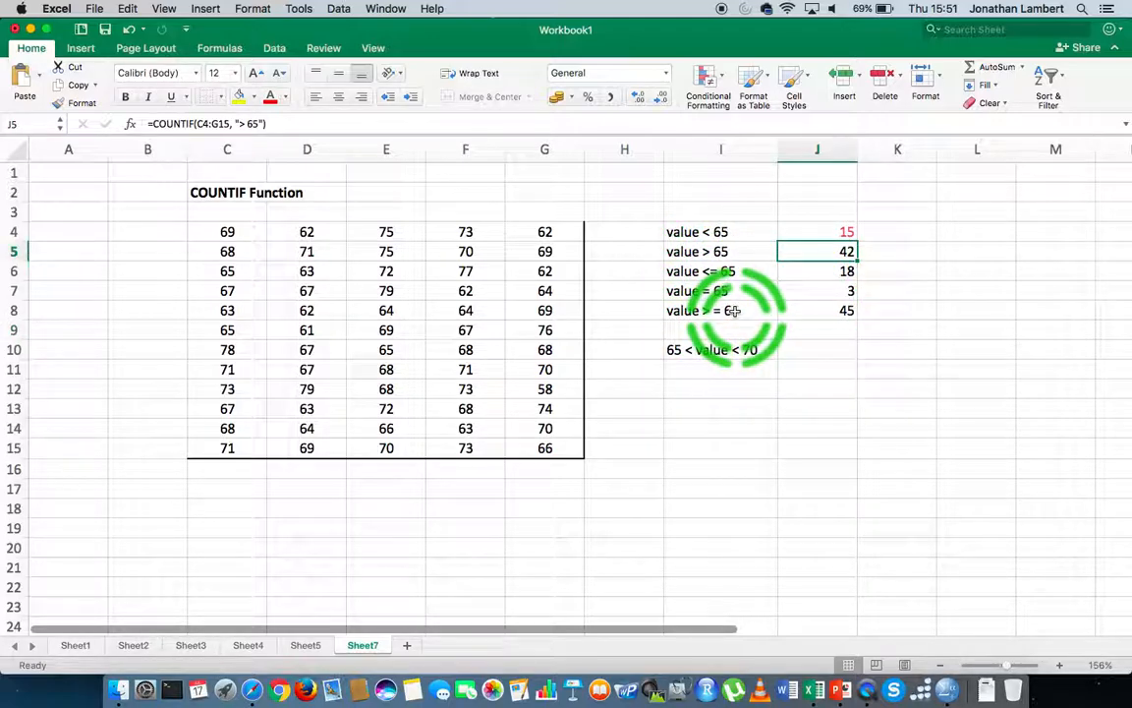
left_click(845, 310)
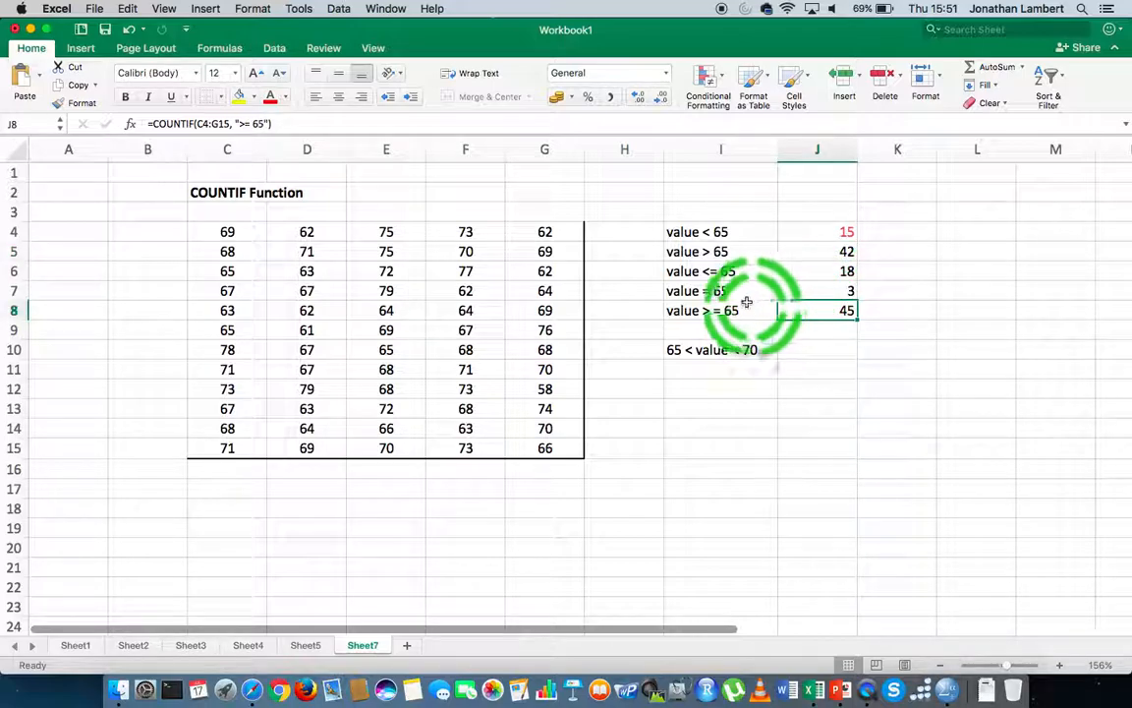